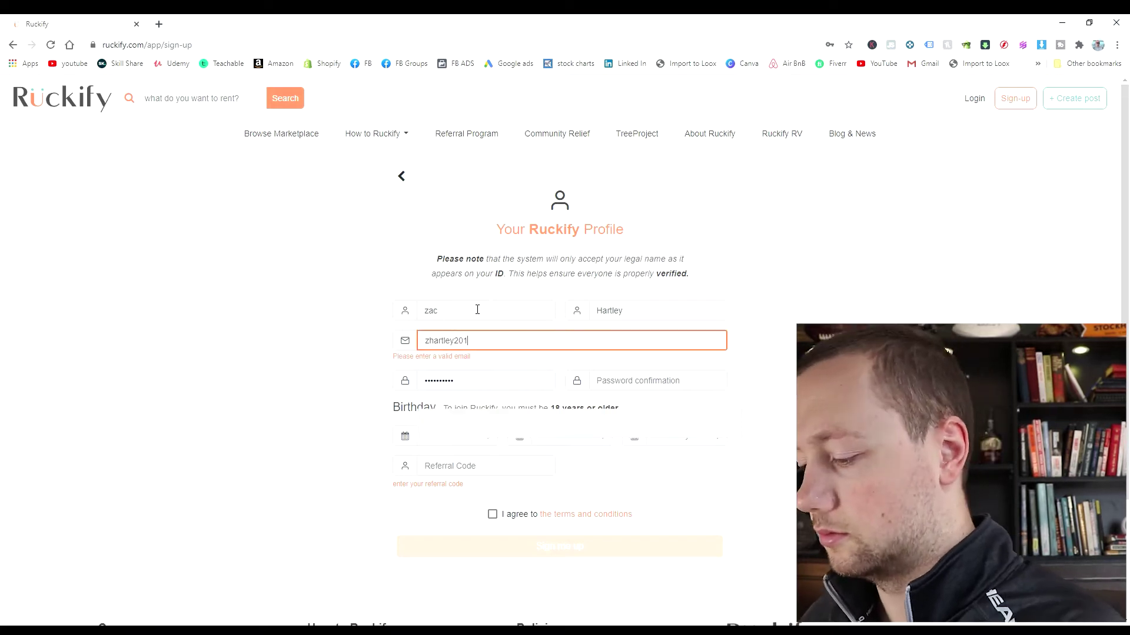
# Enter the password confirmation in the sign-up form, agree to the terms and conditions, and submit the registration
pyautogui.press('Tab')
pyautogui.write('**********')
pyautogui.click(465, 456)
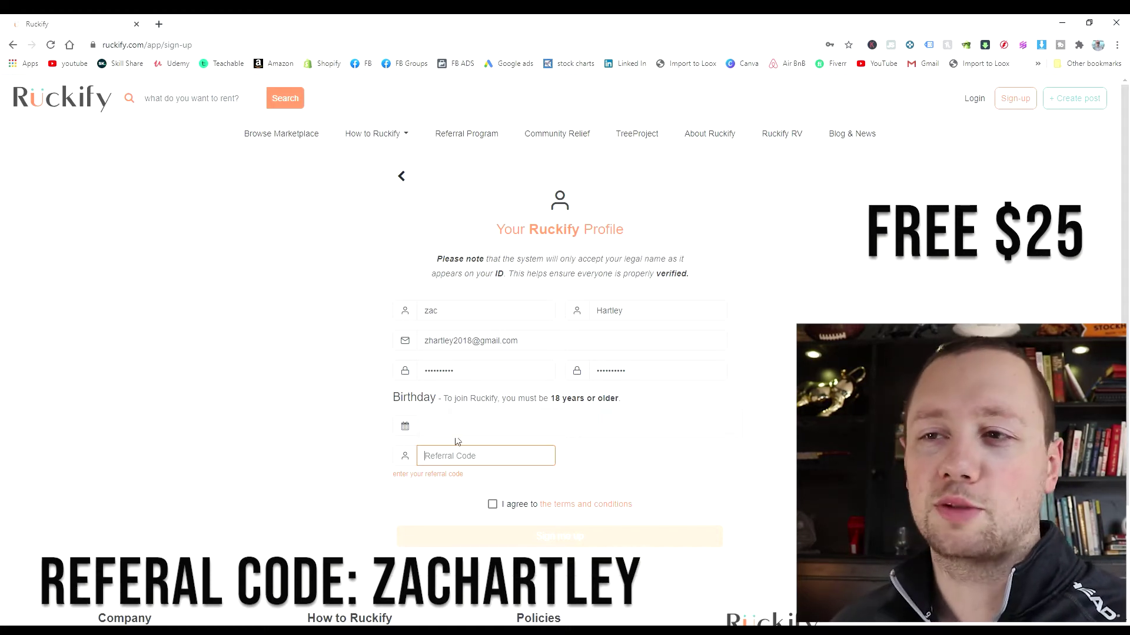
pyautogui.click(492, 505)
pyautogui.click(478, 540)
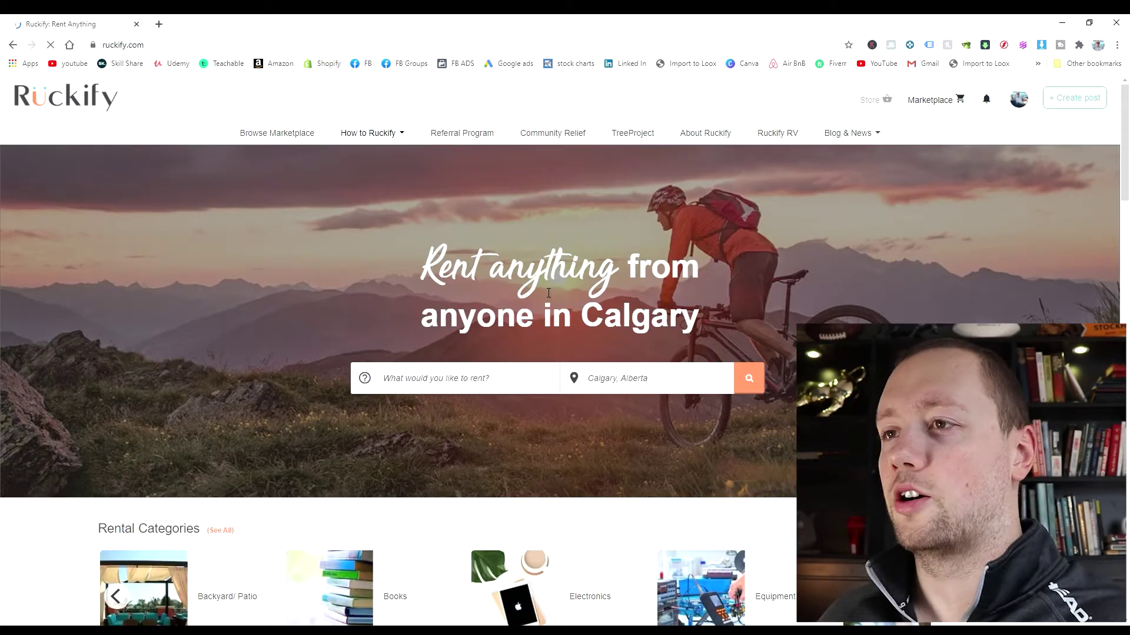
# Open the account's dashboard, go to the list of own postings and start adding a new posting
pyautogui.click(1020, 101)
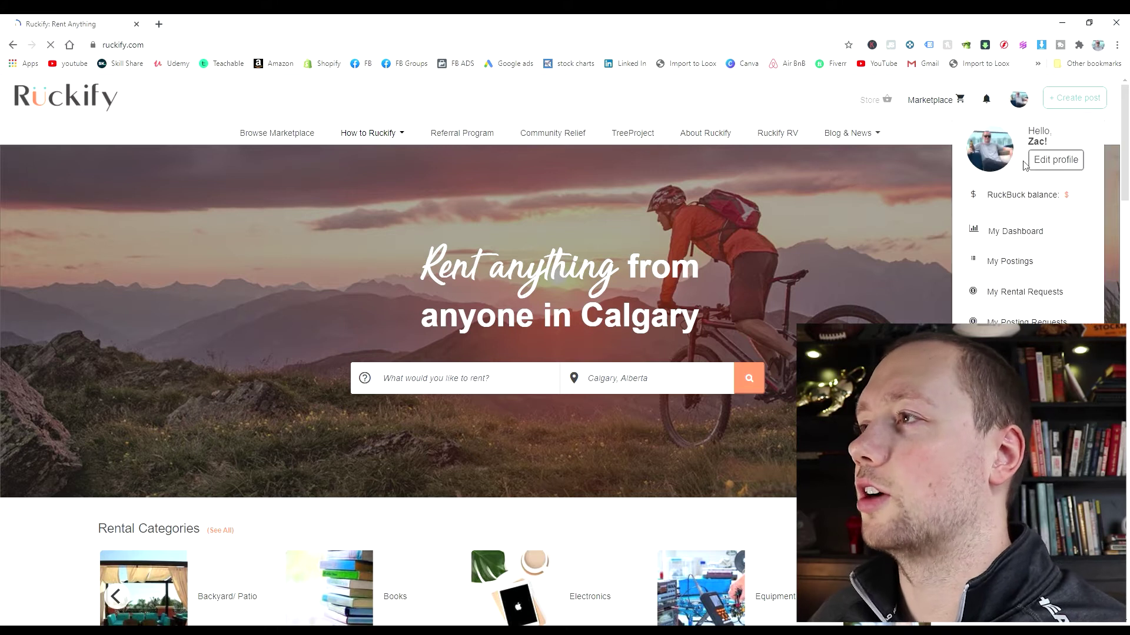
pyautogui.click(1013, 232)
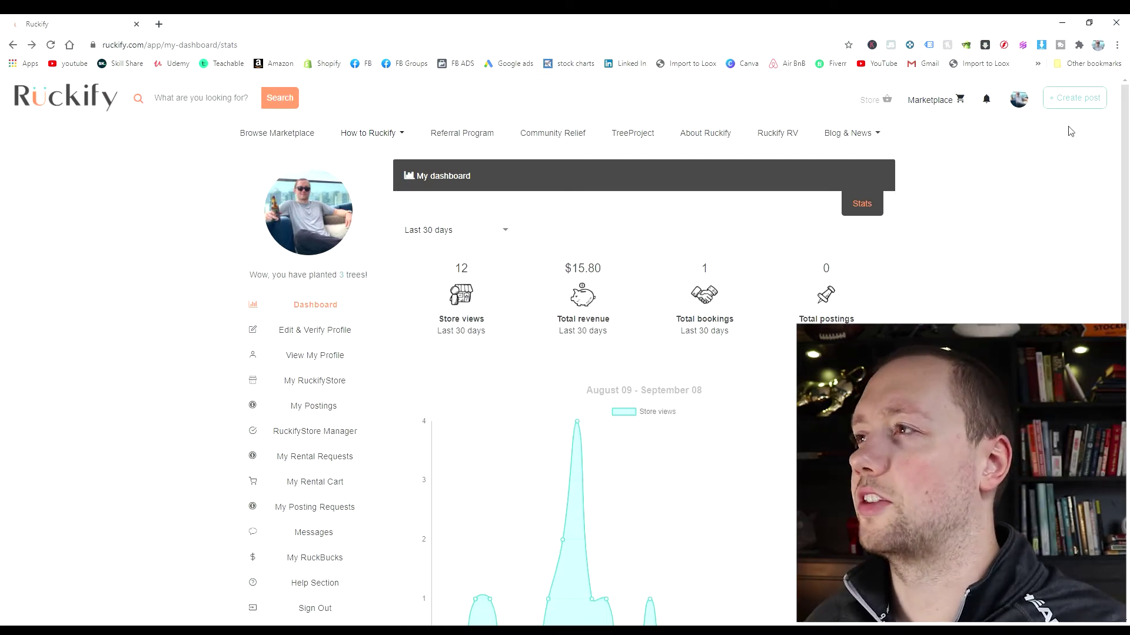
pyautogui.click(1088, 100)
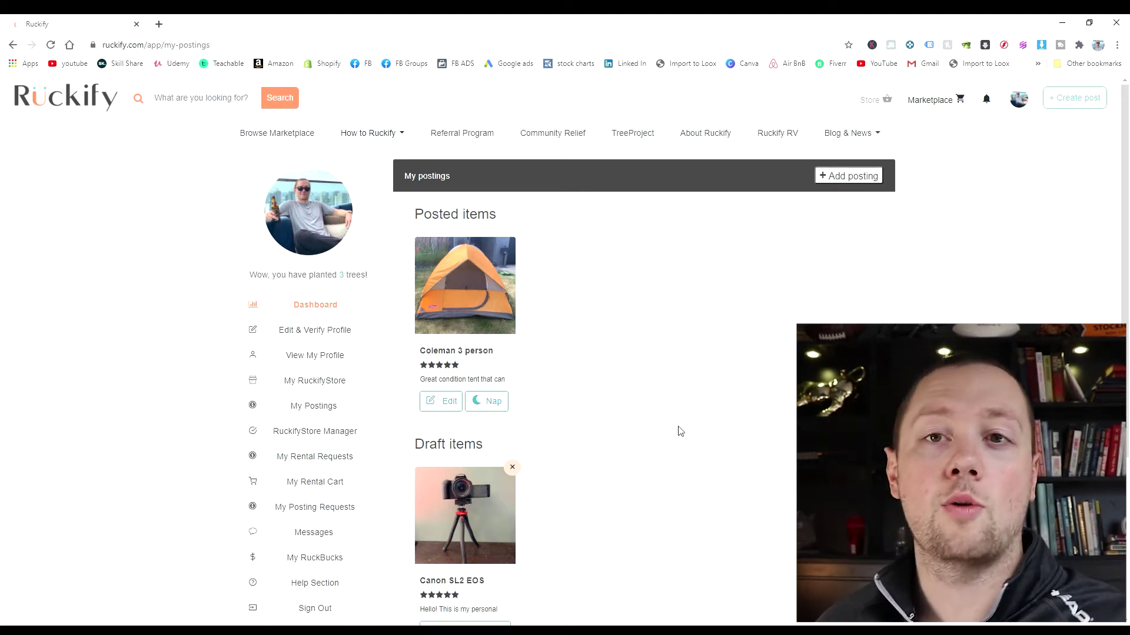
pyautogui.click(849, 175)
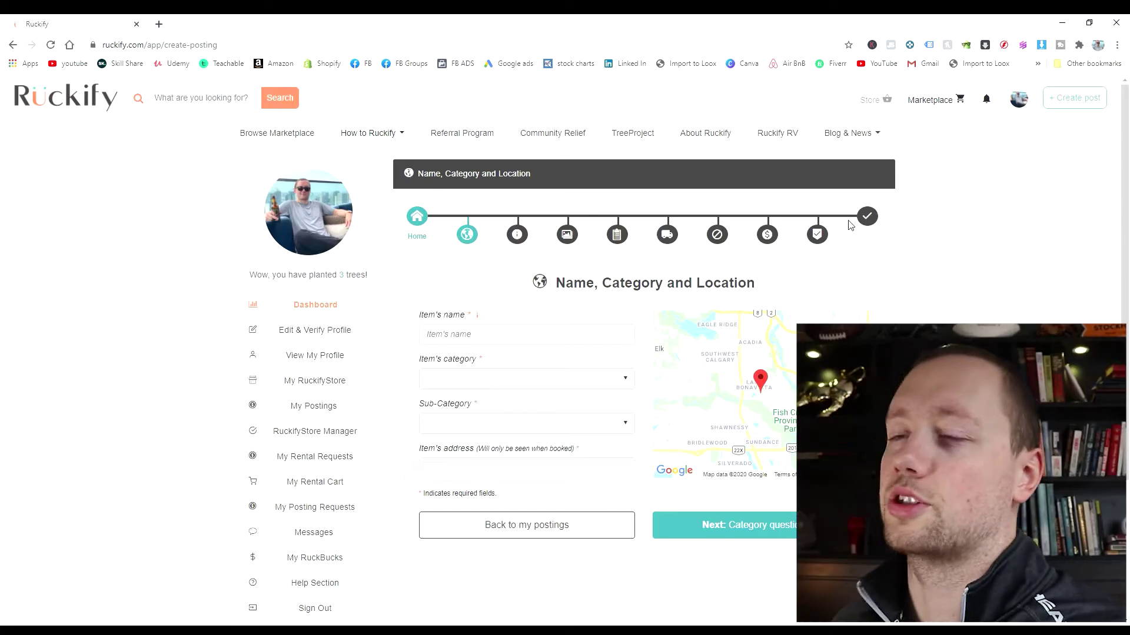
# Name the item "Acer Chrome Book Laptop" and set its category to electronics
pyautogui.click(526, 340)
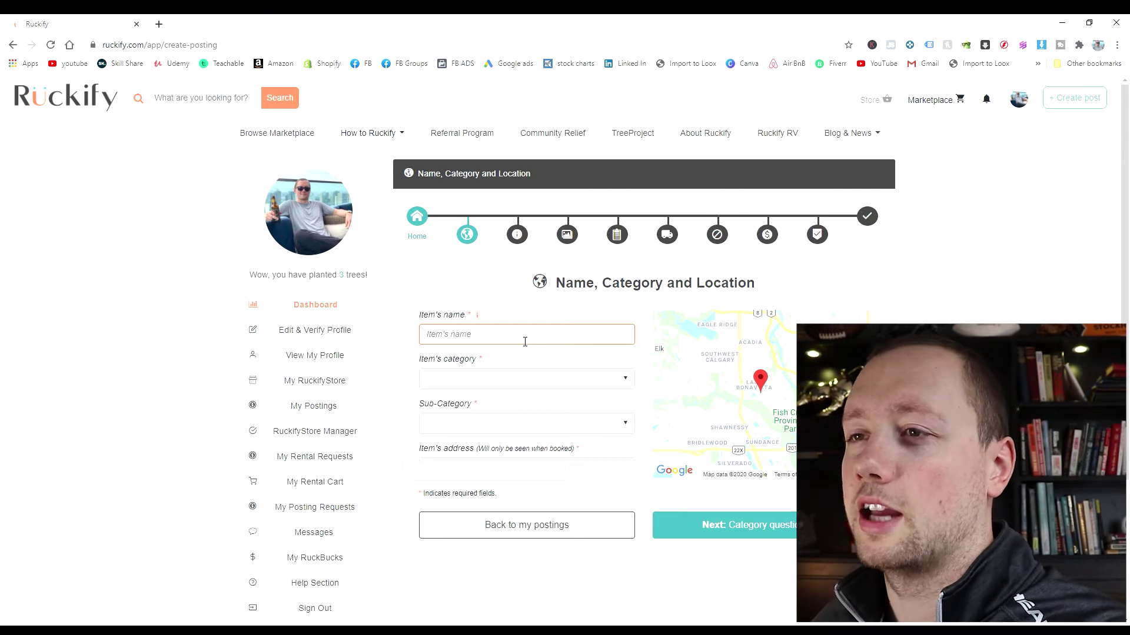
pyautogui.write('Acer Chrome Book Laptop')
pyautogui.click(458, 406)
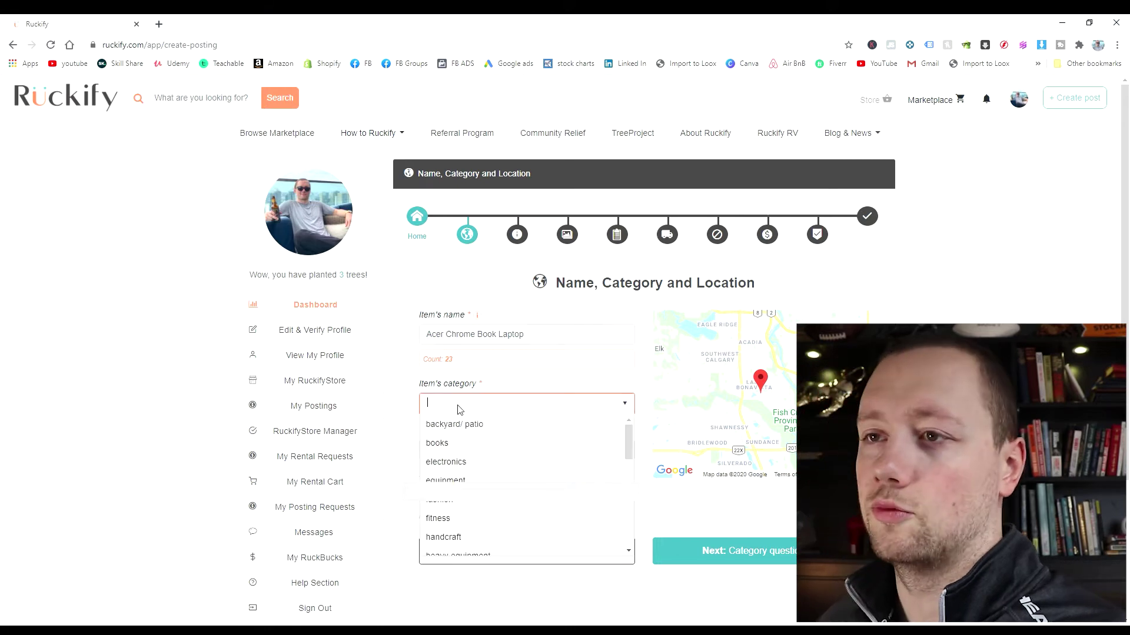
pyautogui.click(463, 468)
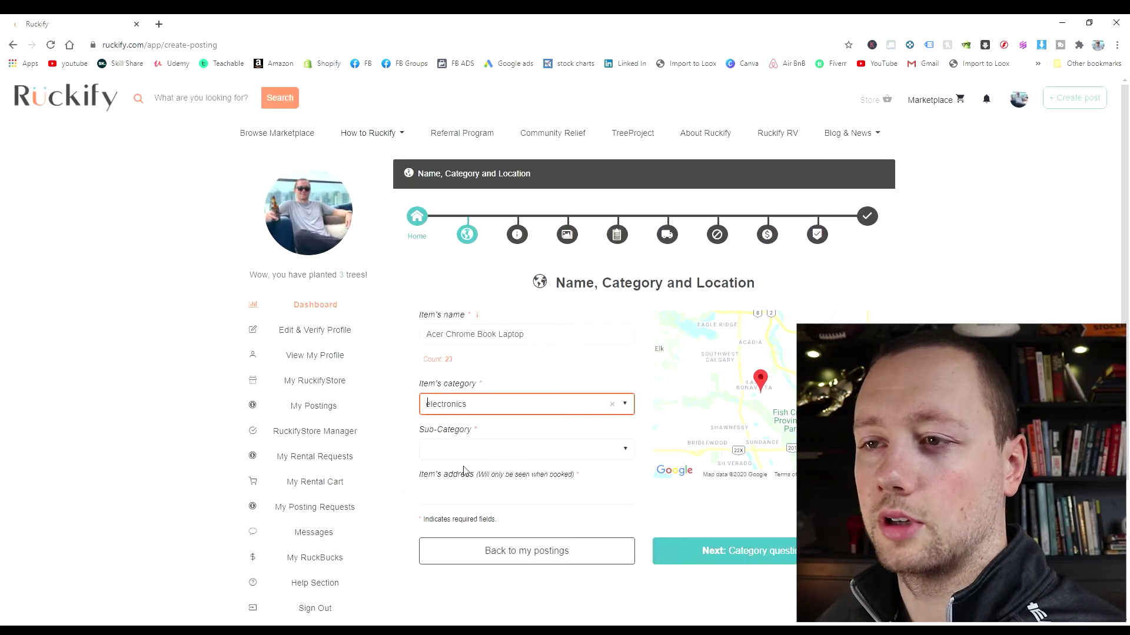
# Set the item's sub-category to computers and continue to the next stage of the posting
pyautogui.click(476, 454)
pyautogui.scroll(-3, 482, 524)
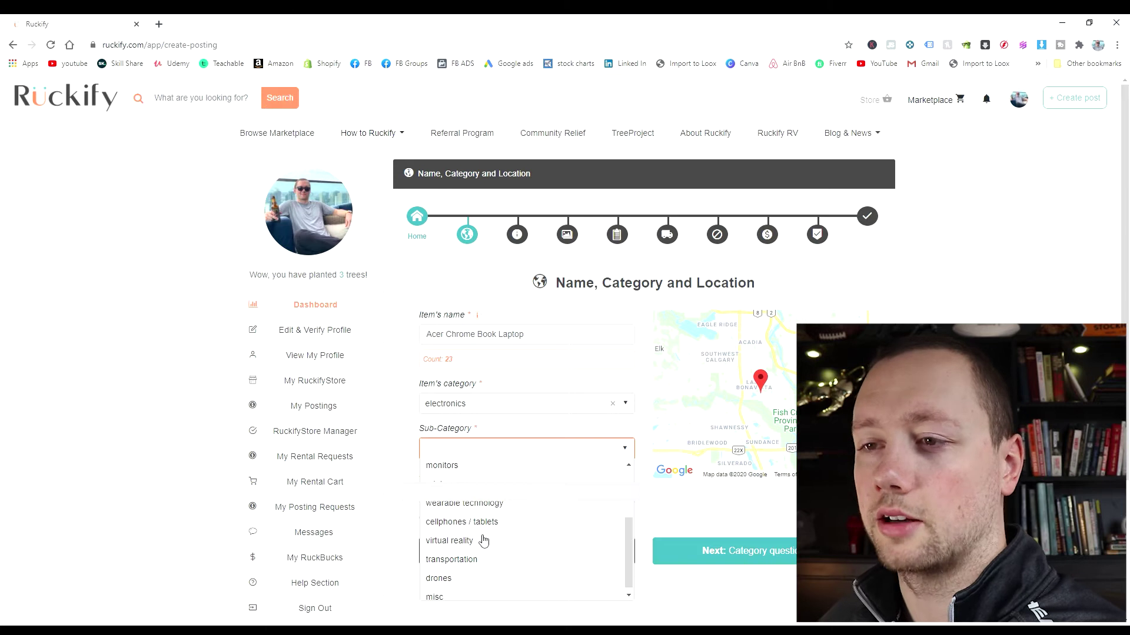
pyautogui.scroll(3, 483, 556)
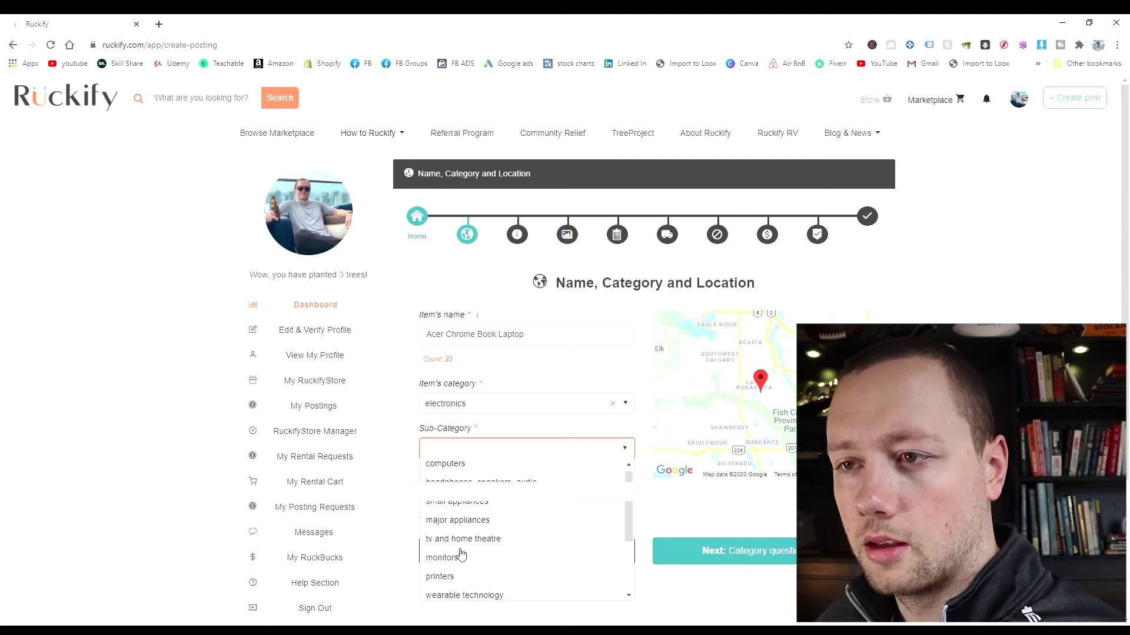
pyautogui.click(457, 466)
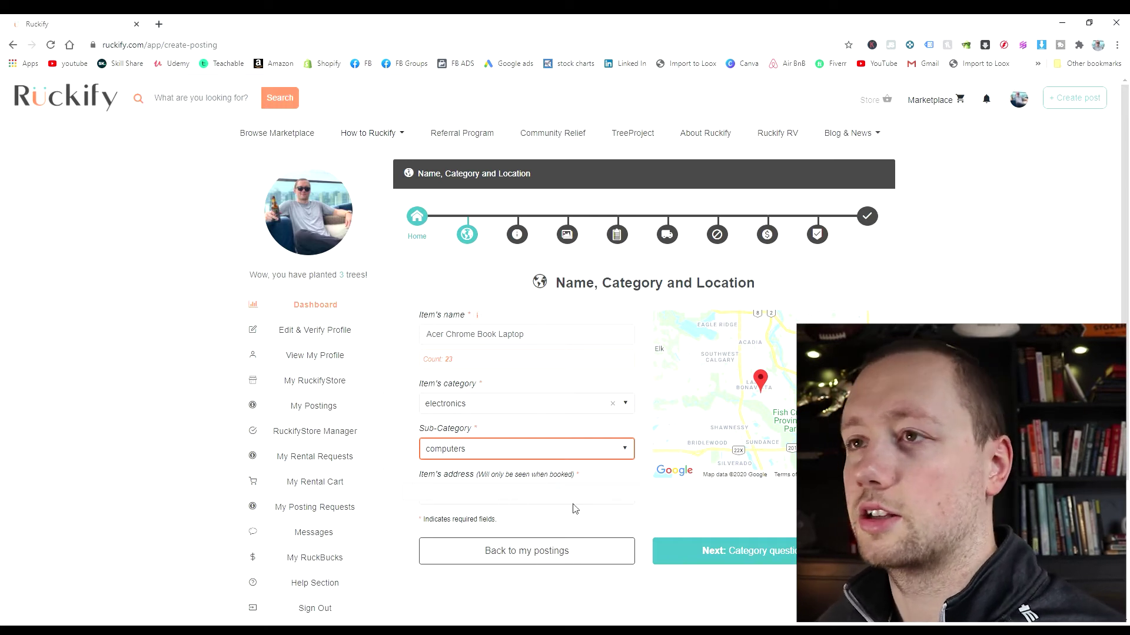
pyautogui.click(766, 557)
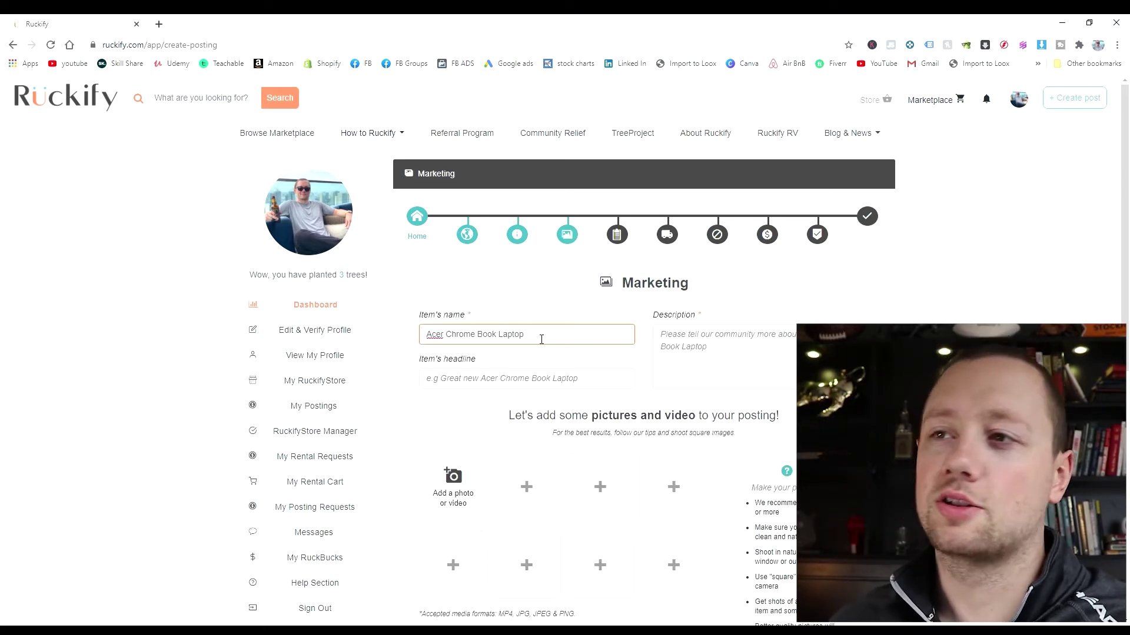
# Examine the Marketing form's headline, description, photo, instructions, brand and model fields
pyautogui.click(504, 382)
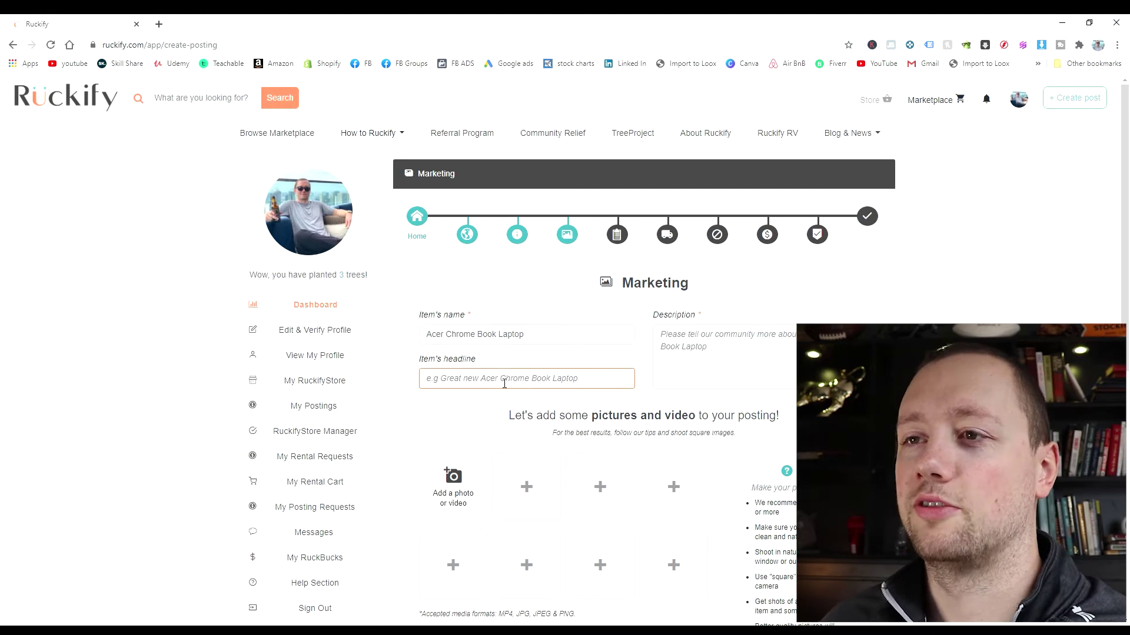
pyautogui.click(760, 359)
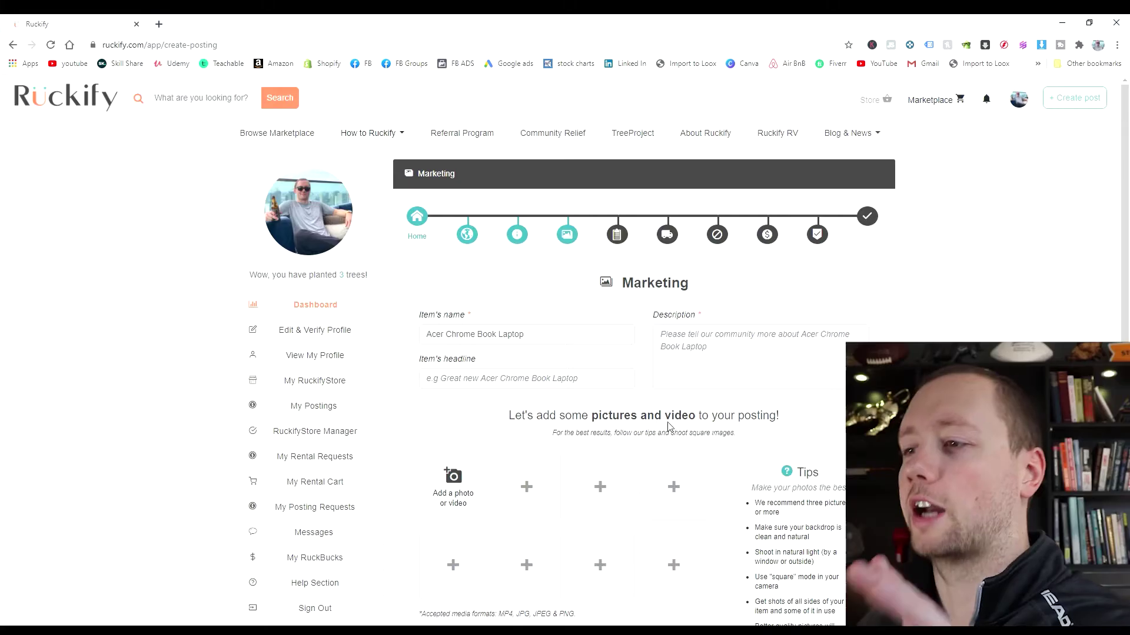
pyautogui.scroll(-3, 700, 397)
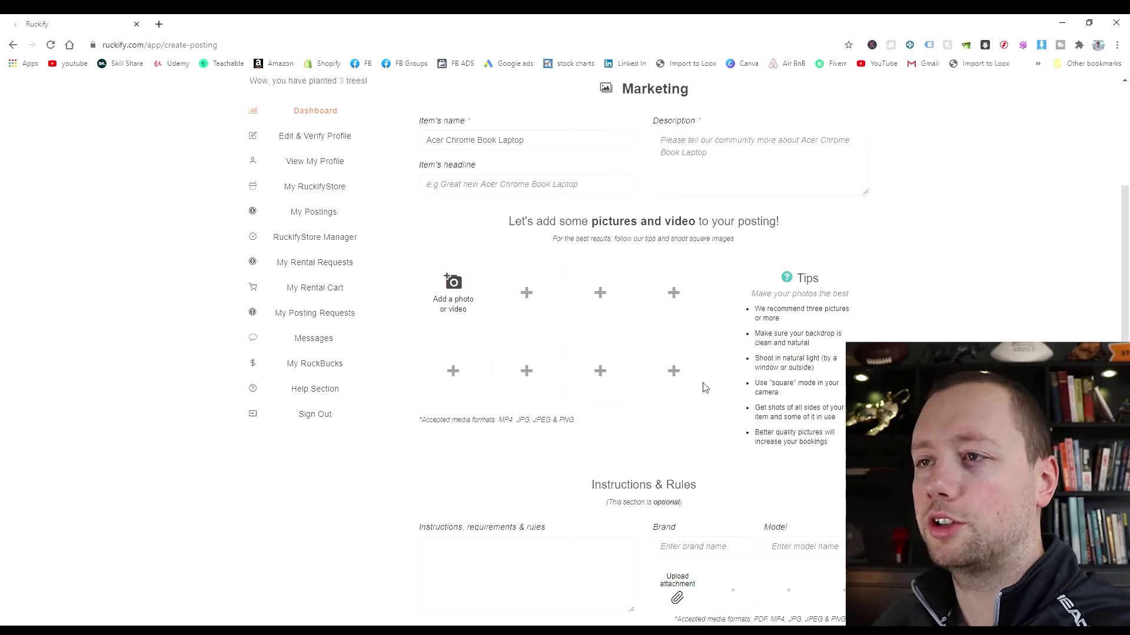
pyautogui.scroll(-2, 447, 556)
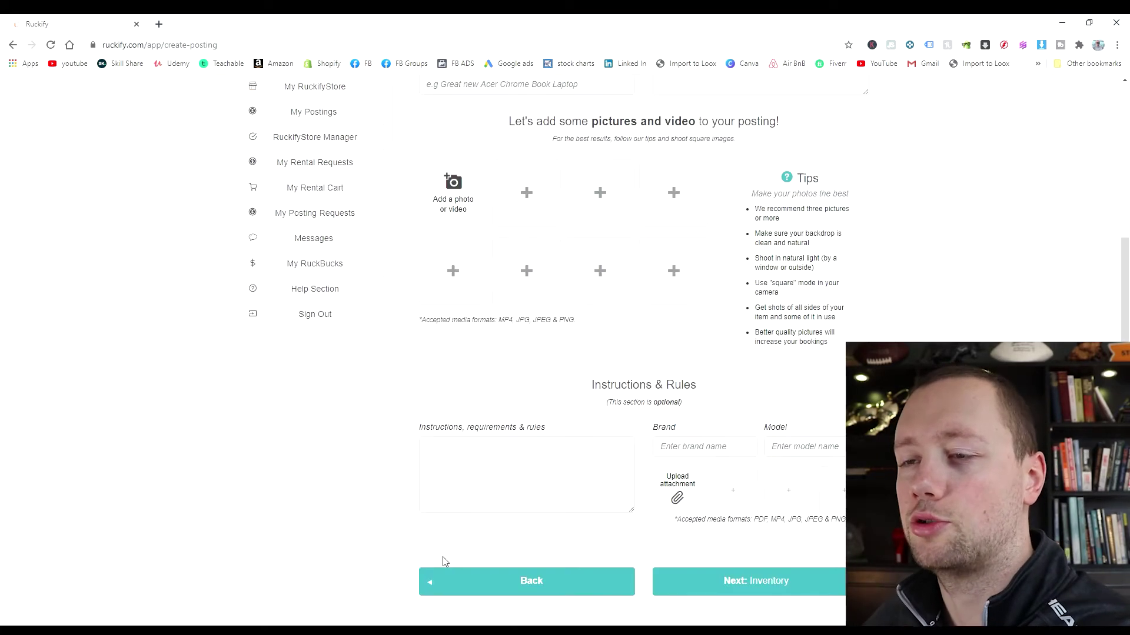
pyautogui.click(477, 487)
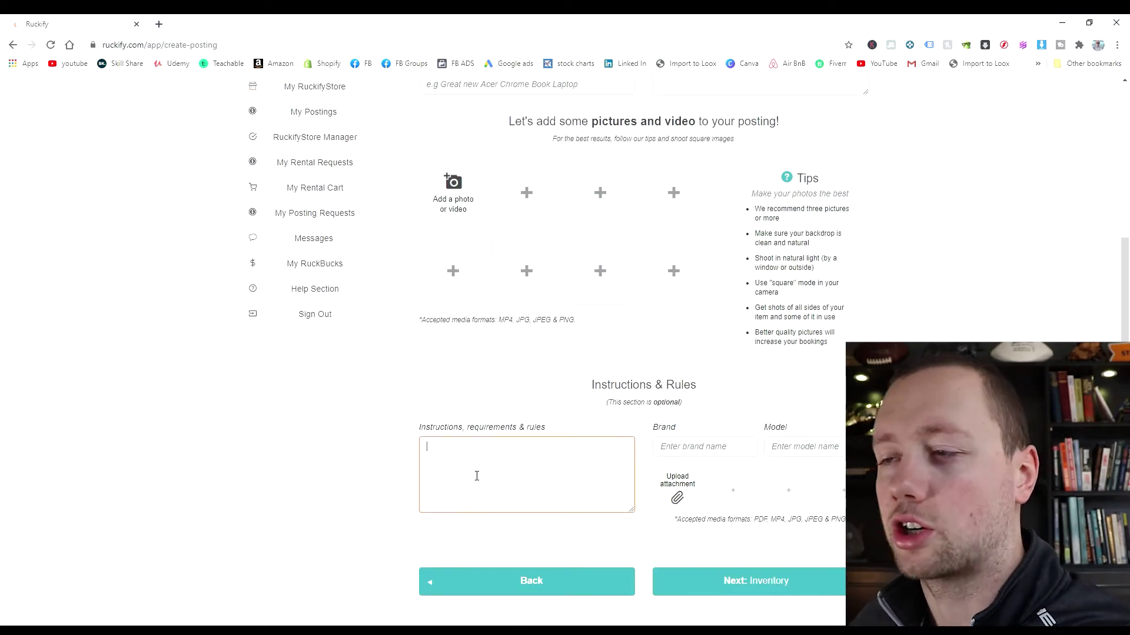
pyautogui.click(727, 455)
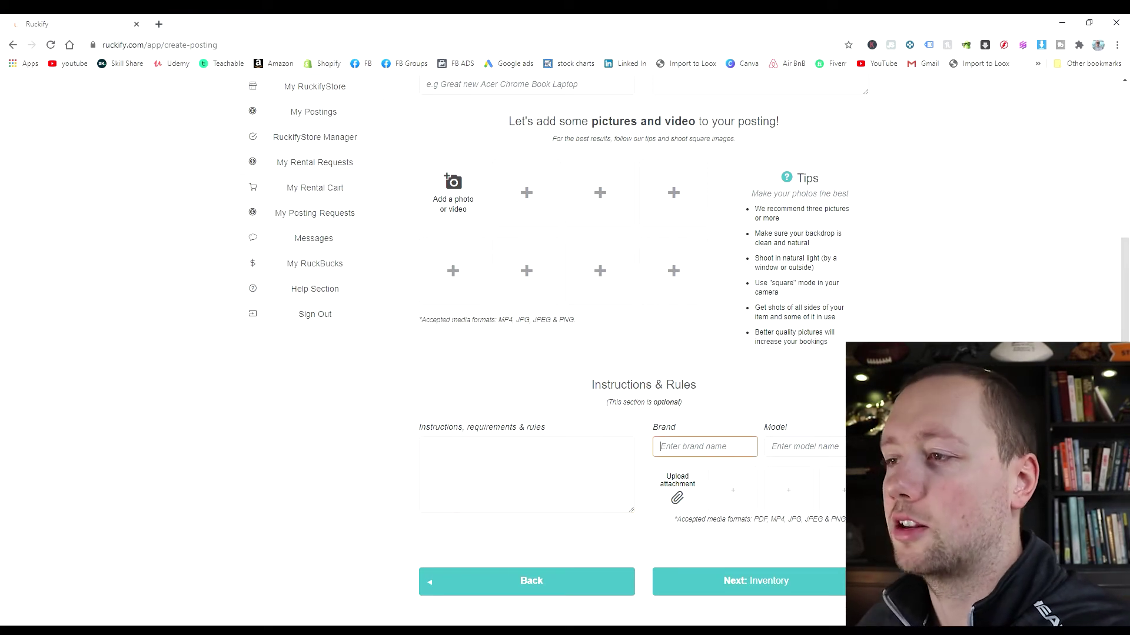
pyautogui.click(840, 453)
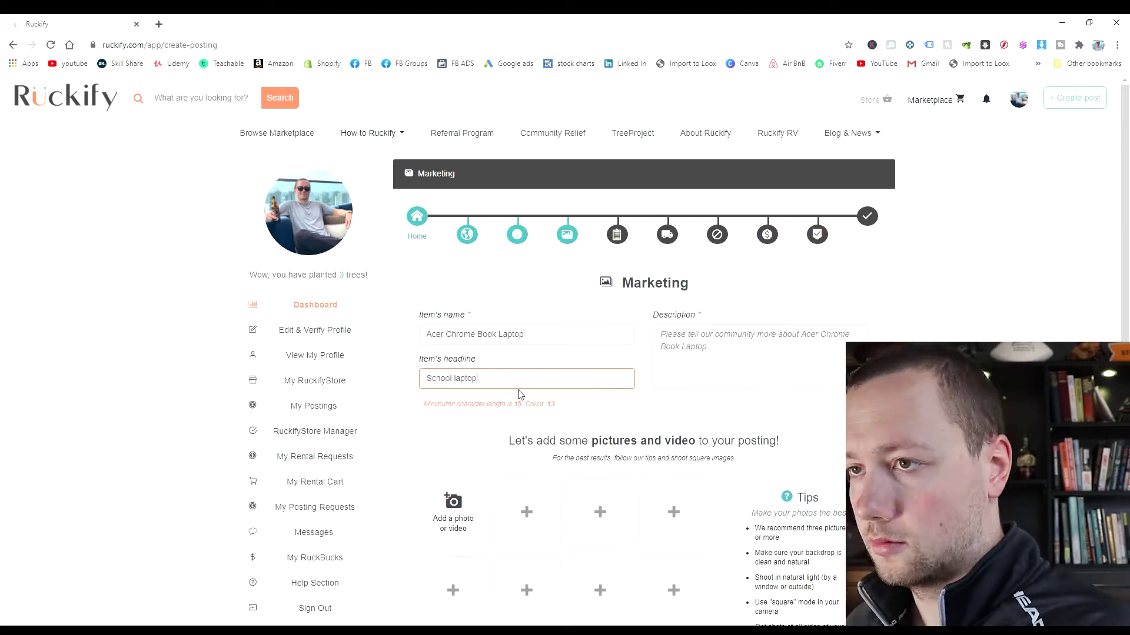
# Set the headline to "School laptop Acer Chromebook 15 Inch" and describe the old work computer's past use, crystal clear screen and small outside scuffs
pyautogui.write('Acer Chromebook 15 Inch')
pyautogui.click(759, 346)
pyautogui.write('This is my old work computer.  i used it for google documents, excel sheets and managing a couple of websites.  It works great and is super reliable but it is a Chromebook so it does not run super complicated PC Programs.')
pyautogui.scroll(-2, 807, 280)
pyautogui.write('Screen is crystal clear with no cracks.  A couple of small scuffs on the outside because it was used at work.  I am not worried about the appearance of the outside.')
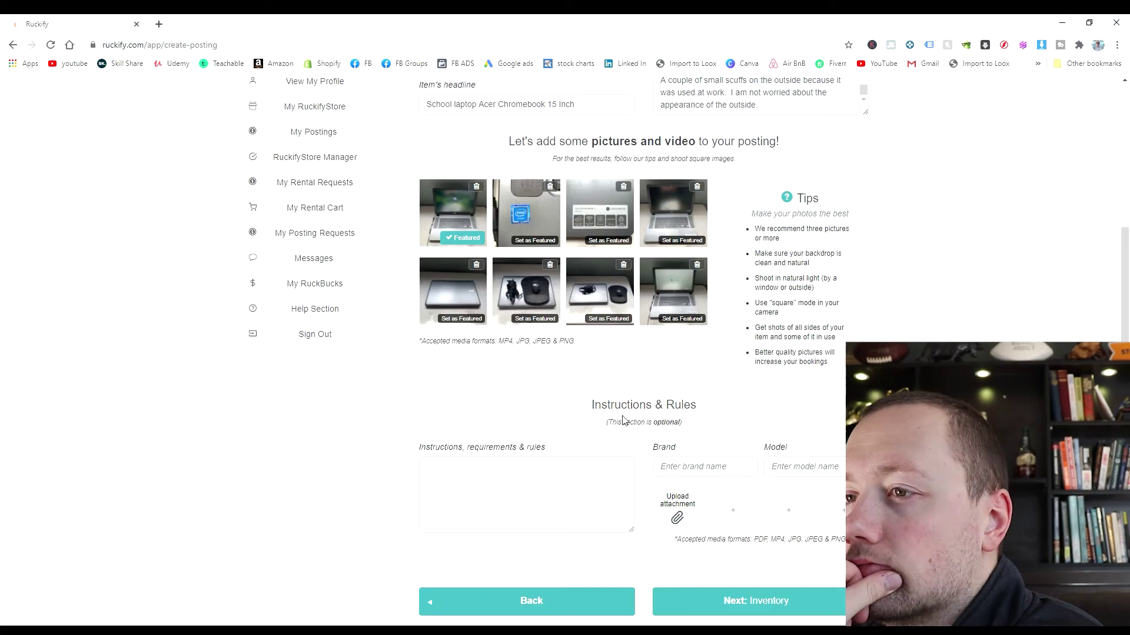
# Check the posting's description, photos, instructions, brand and model, and save the Marketing section
pyautogui.scroll(-2, 714, 421)
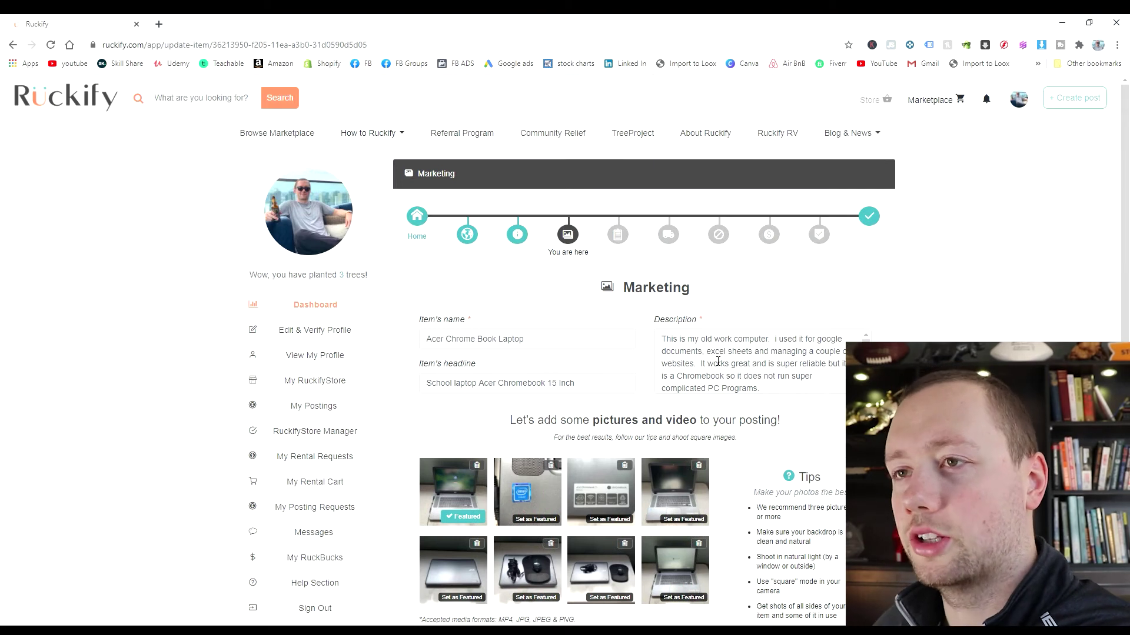
pyautogui.scroll(-5, 609, 372)
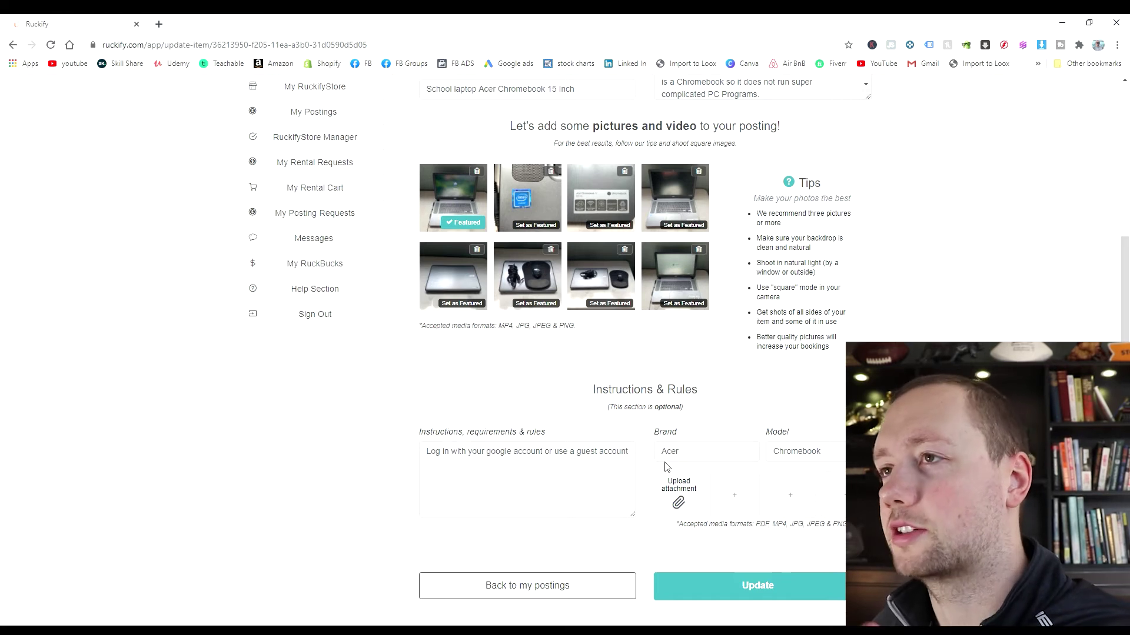
pyautogui.scroll(2, 674, 471)
pyautogui.scroll(-2, 641, 480)
pyautogui.click(743, 581)
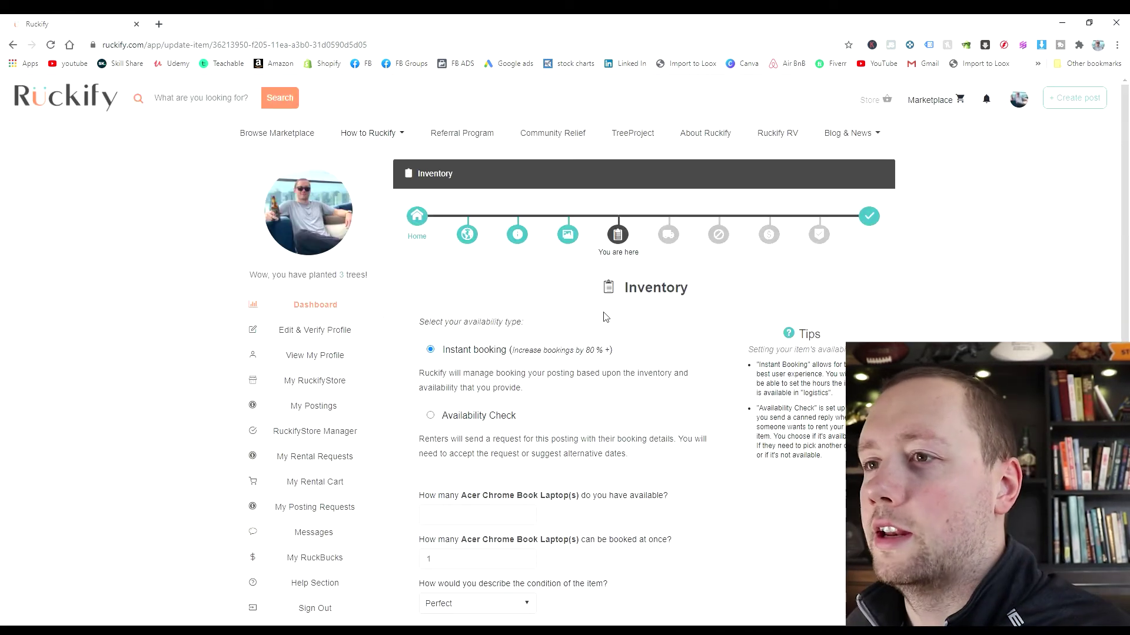
# Set the number of available laptops to 1 and the condition to Decent, and save the Inventory section
pyautogui.scroll(-2, 592, 321)
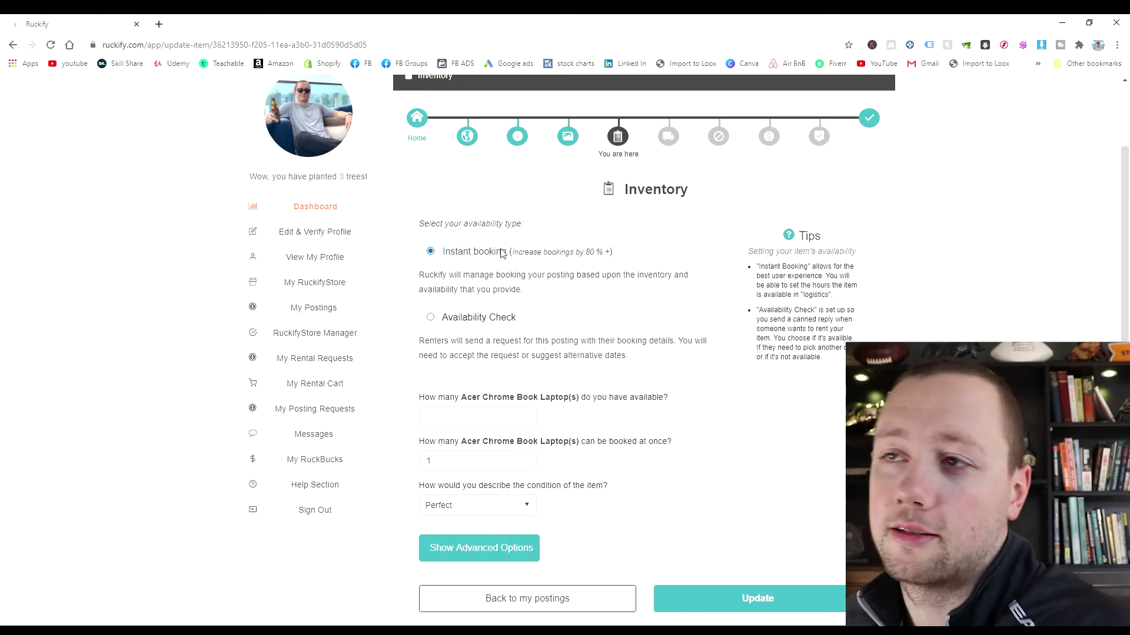
pyautogui.click(524, 414)
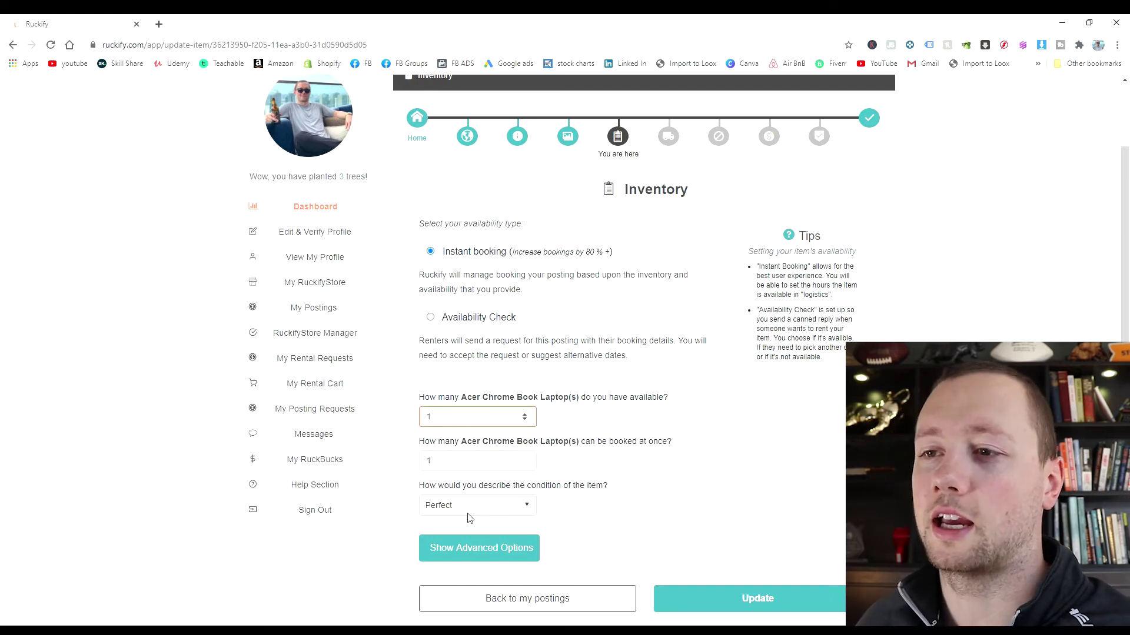
pyautogui.click(504, 511)
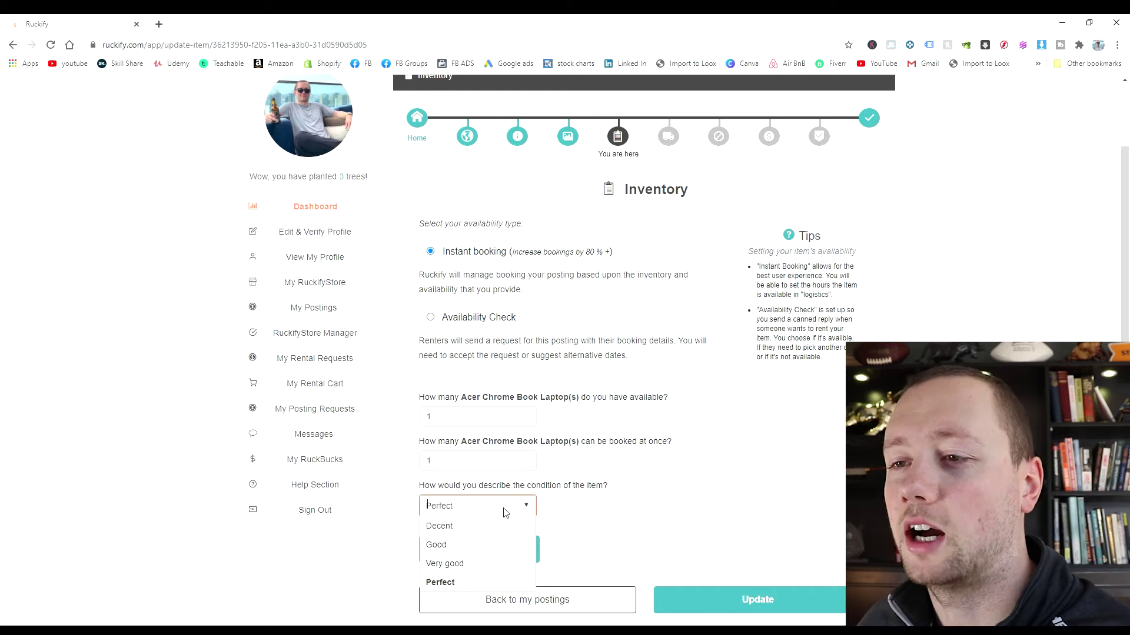
pyautogui.click(460, 527)
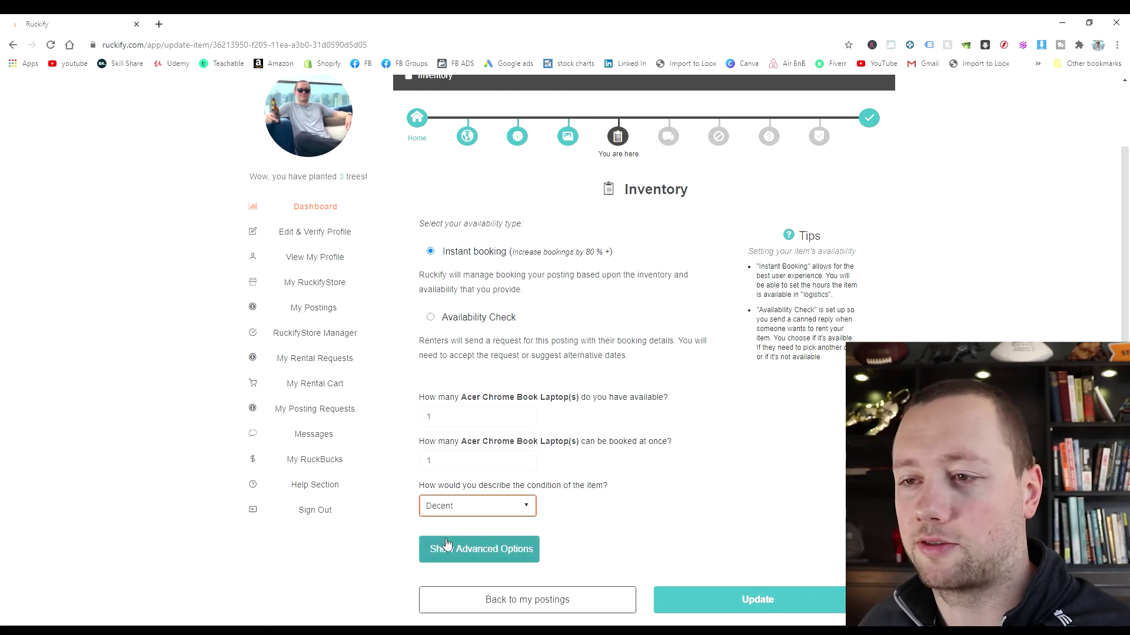
pyautogui.click(801, 605)
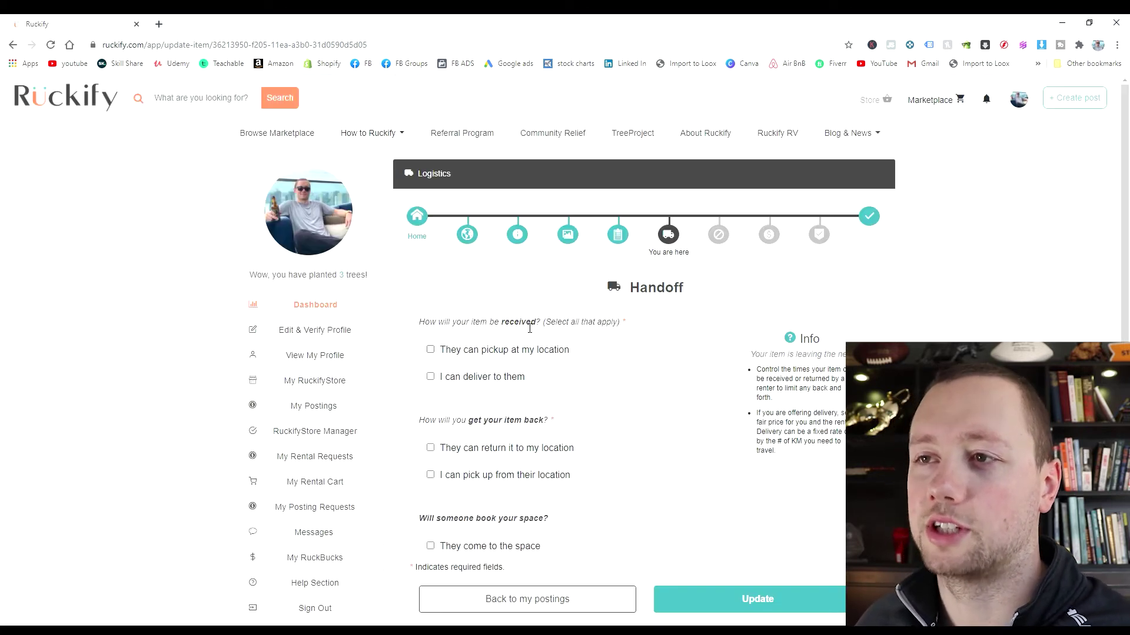
# Allow renters to pick up the item at the owner's location using the default hours
pyautogui.click(461, 351)
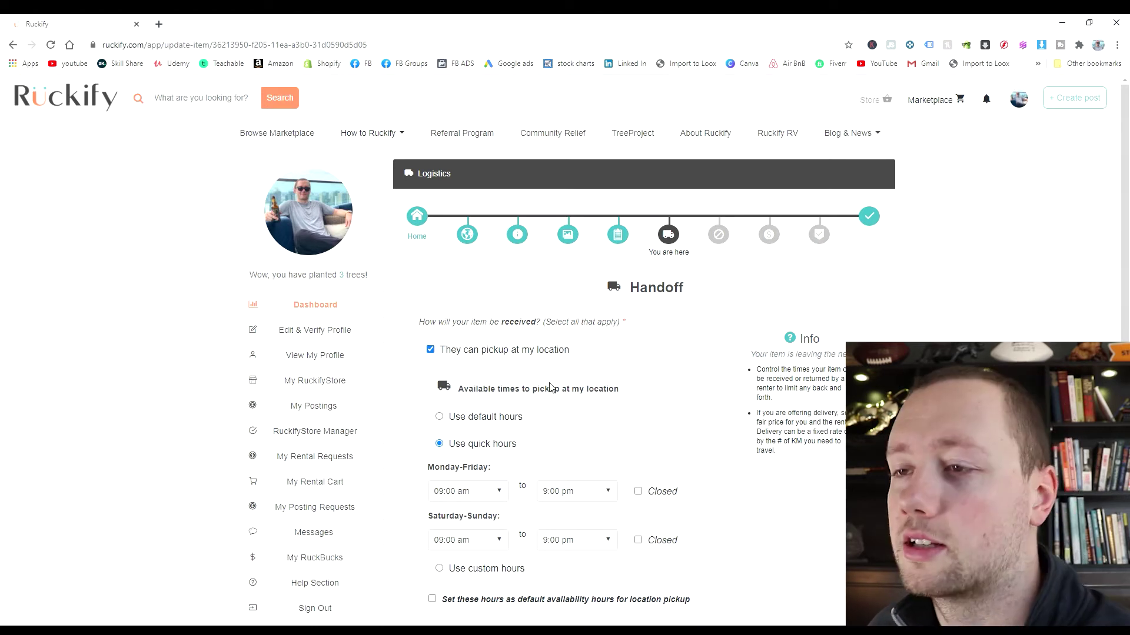
pyautogui.scroll(-3, 548, 383)
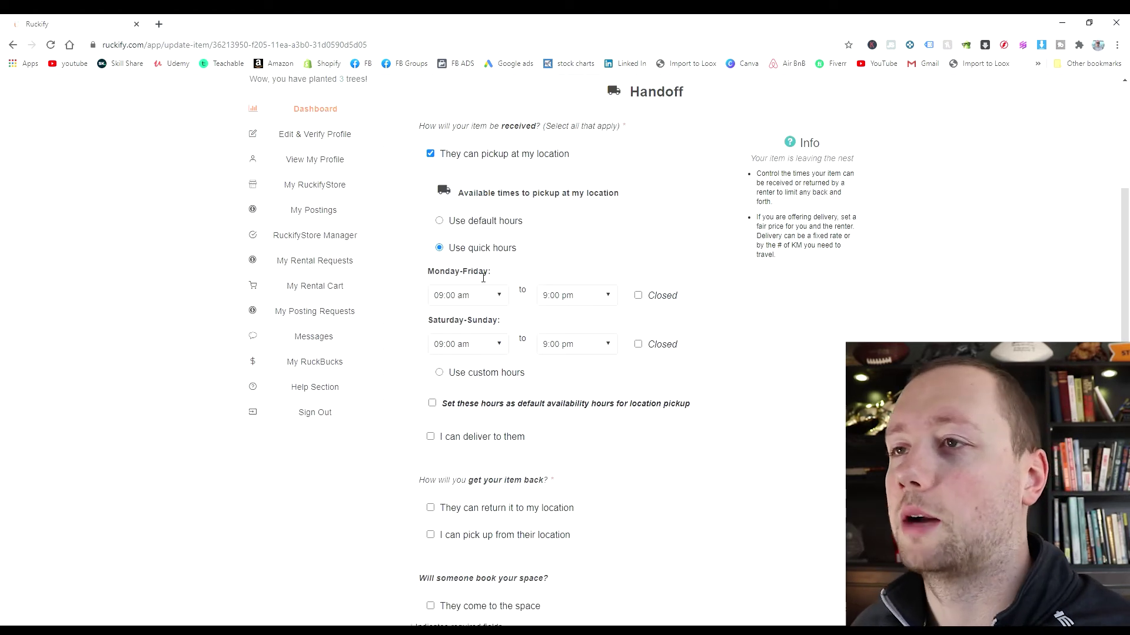
pyautogui.click(488, 221)
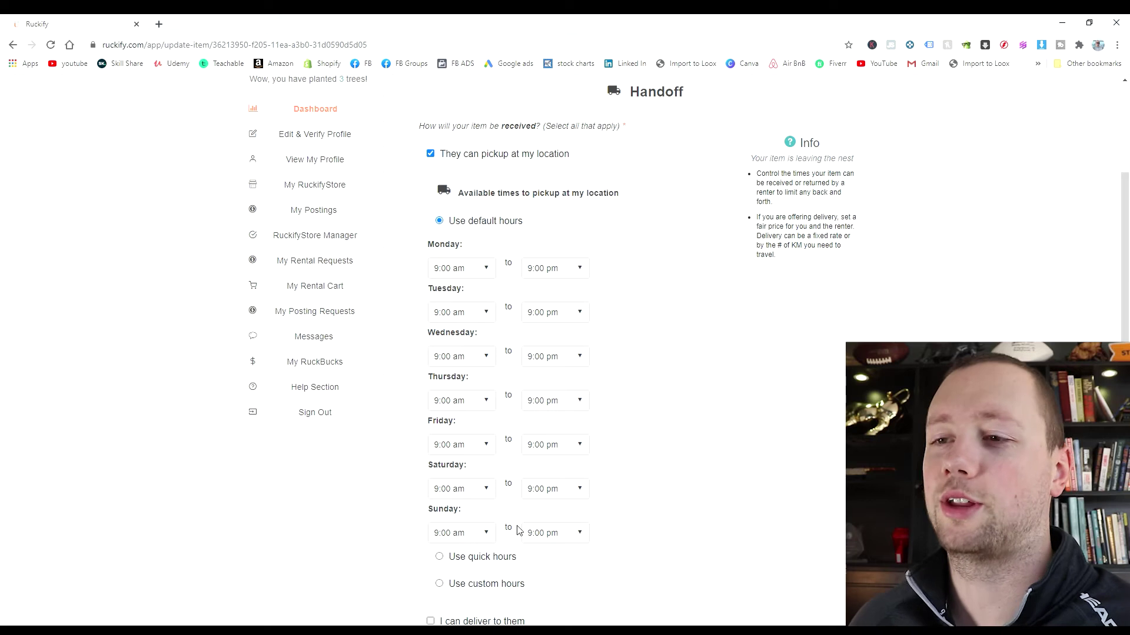
pyautogui.scroll(-2, 516, 529)
pyautogui.scroll(2, 509, 478)
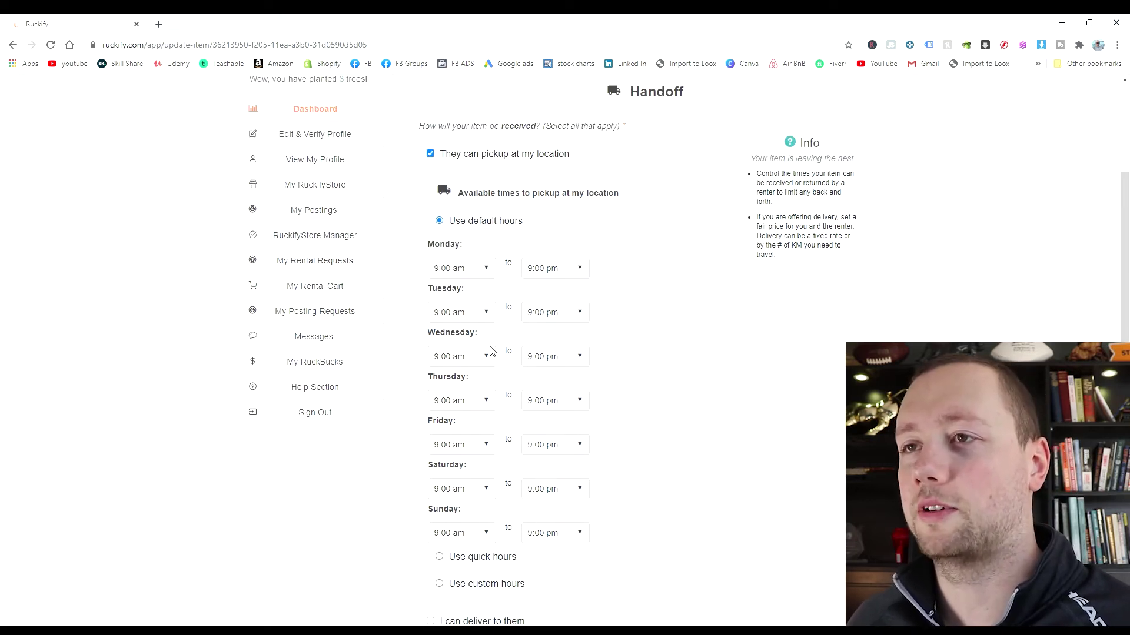
# Allow renters to return the item to the owner's location using the default hours
pyautogui.scroll(-5, 507, 382)
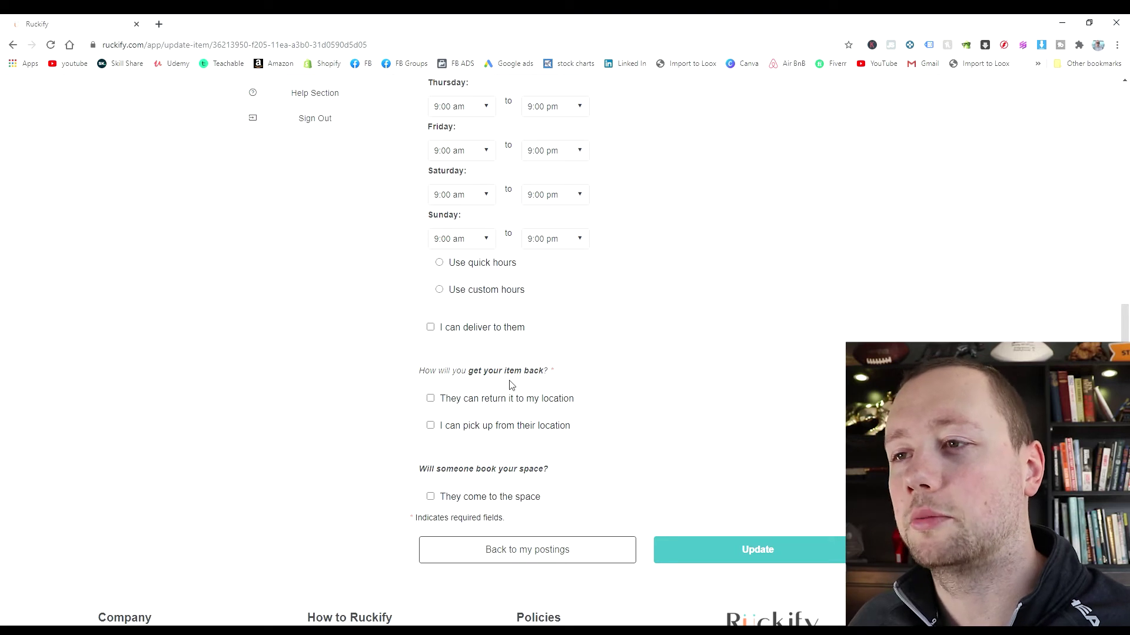
pyautogui.click(463, 398)
pyautogui.scroll(-1, 467, 406)
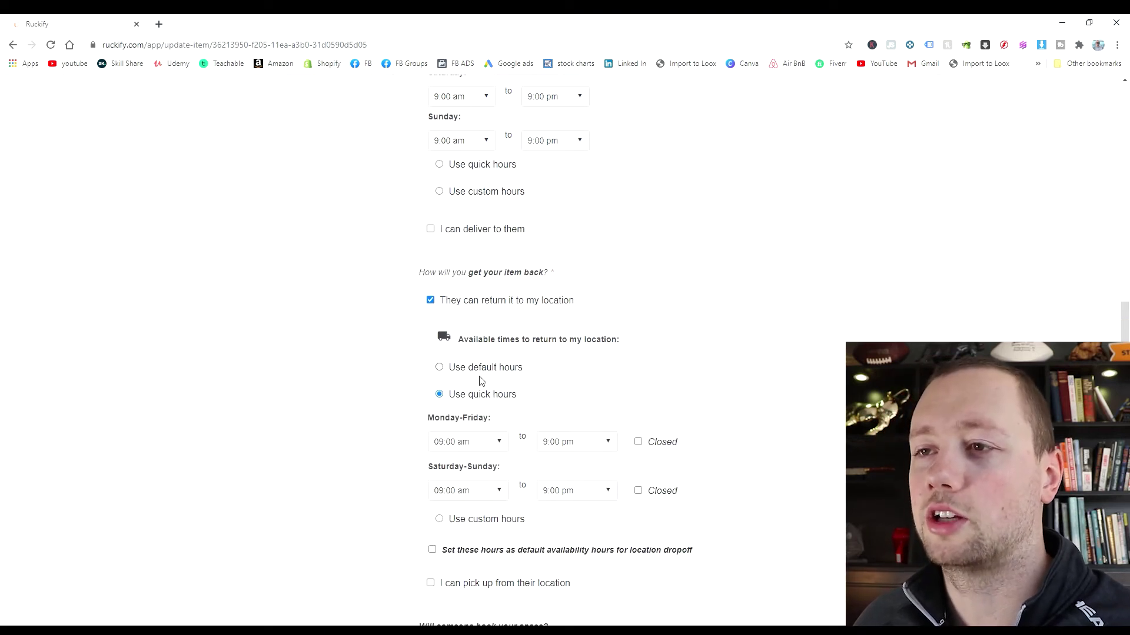
pyautogui.click(487, 374)
pyautogui.scroll(-1, 473, 427)
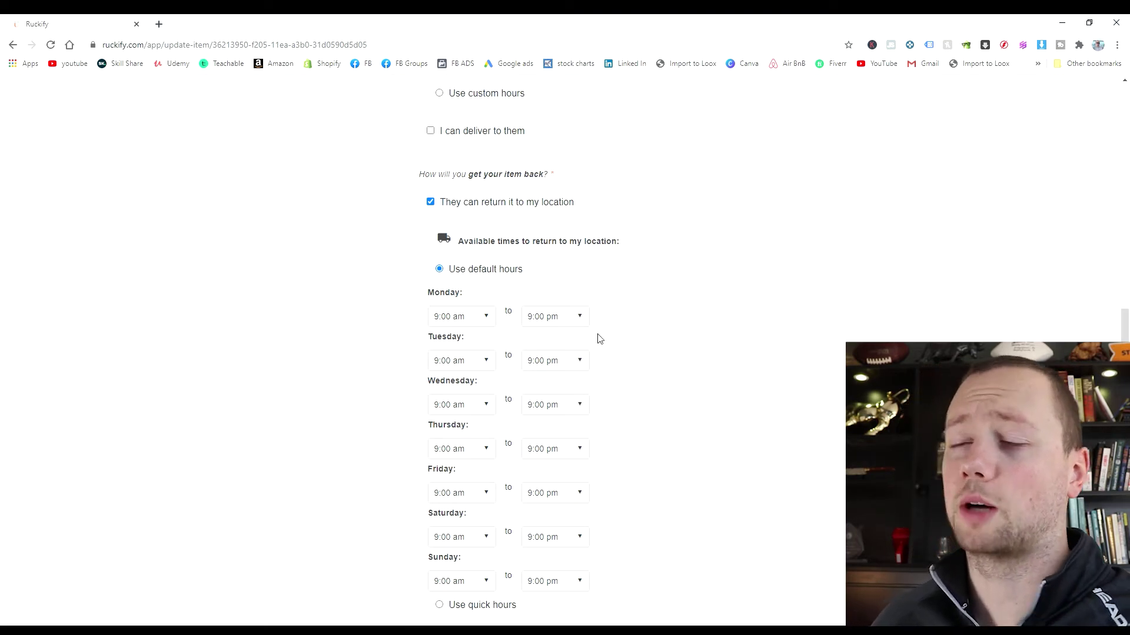
pyautogui.scroll(-2, 601, 340)
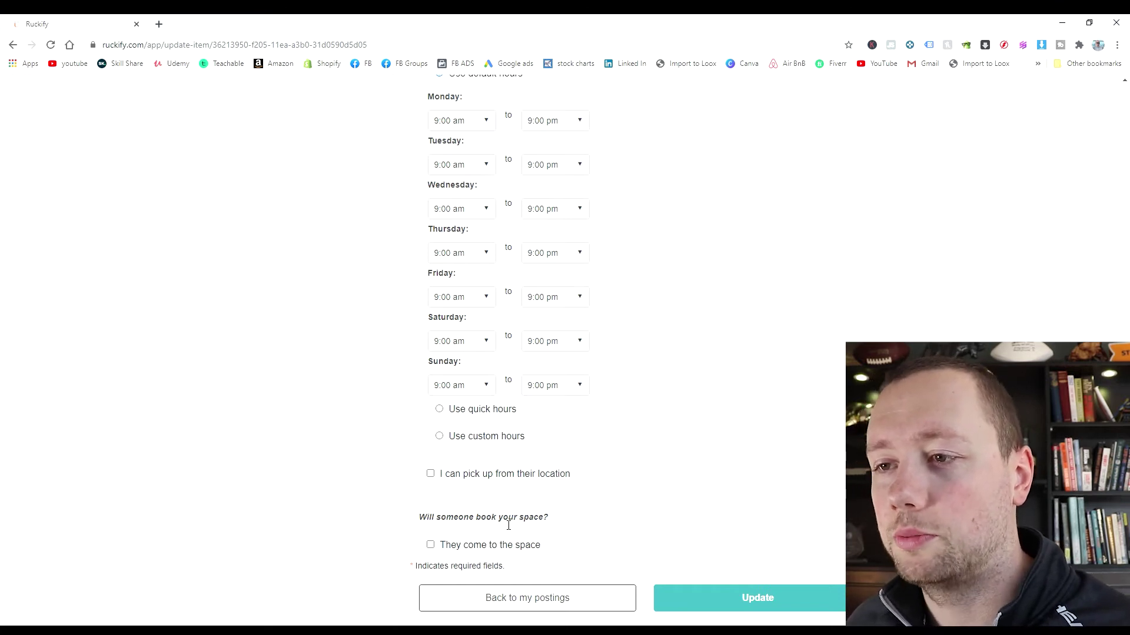
# Review the pickup and return settings and save the Handoff section
pyautogui.scroll(-2, 499, 553)
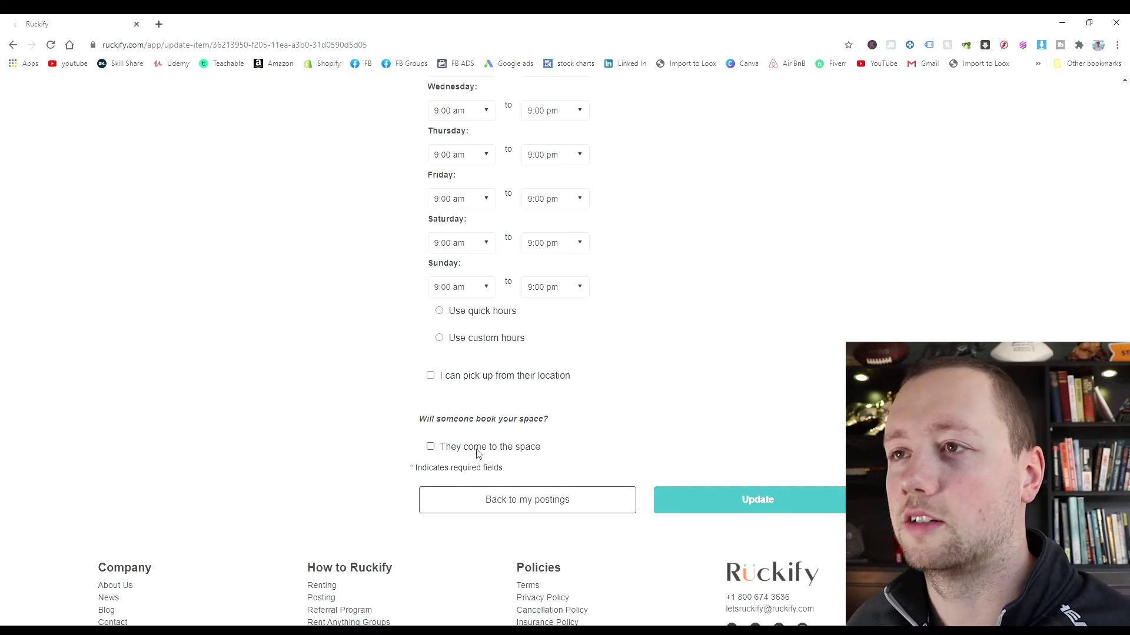
pyautogui.scroll(13, 478, 447)
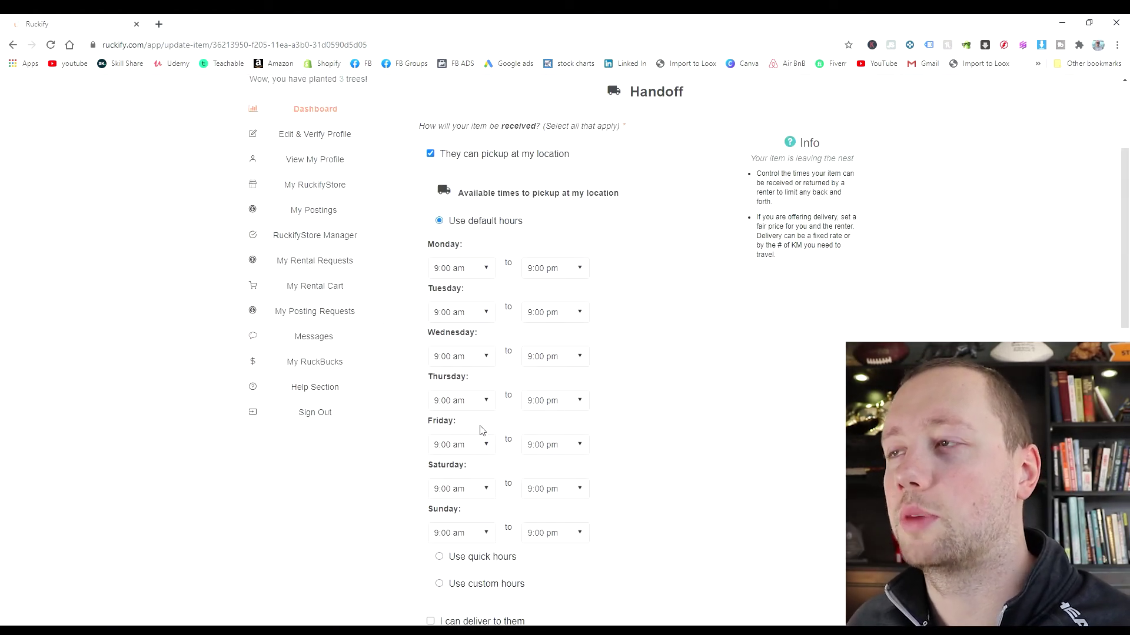
pyautogui.scroll(5, 479, 432)
pyautogui.scroll(-16, 665, 357)
pyautogui.scroll(-4, 713, 451)
pyautogui.click(738, 406)
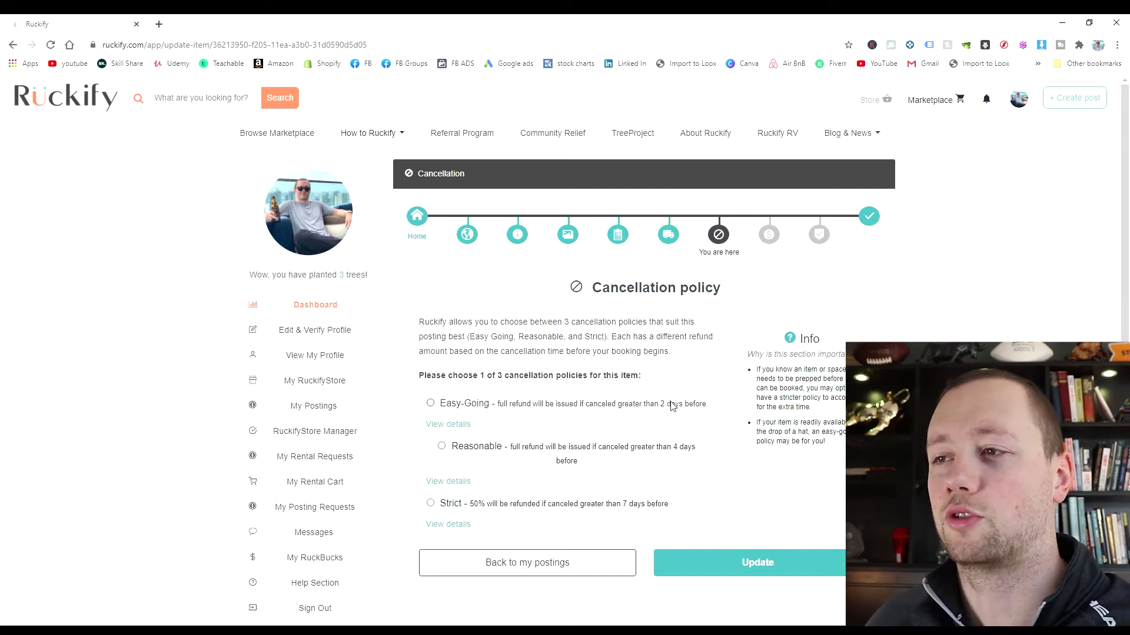
# Choose the Easy-Going cancellation policy for the item and save the Cancellation policy section
pyautogui.click(431, 404)
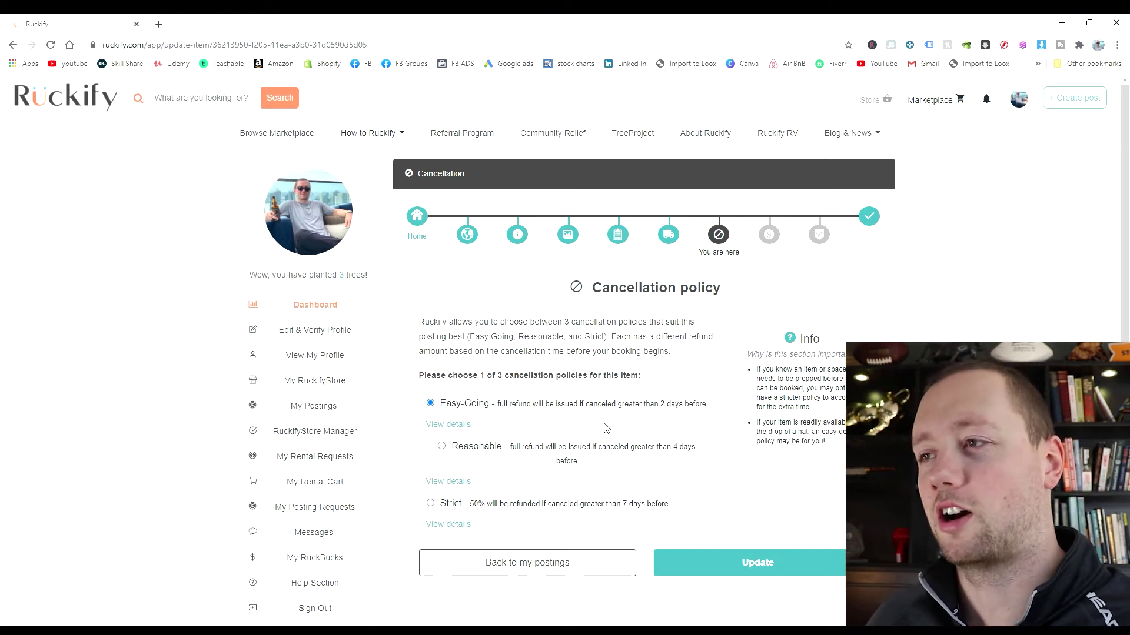
pyautogui.scroll(-2, 618, 444)
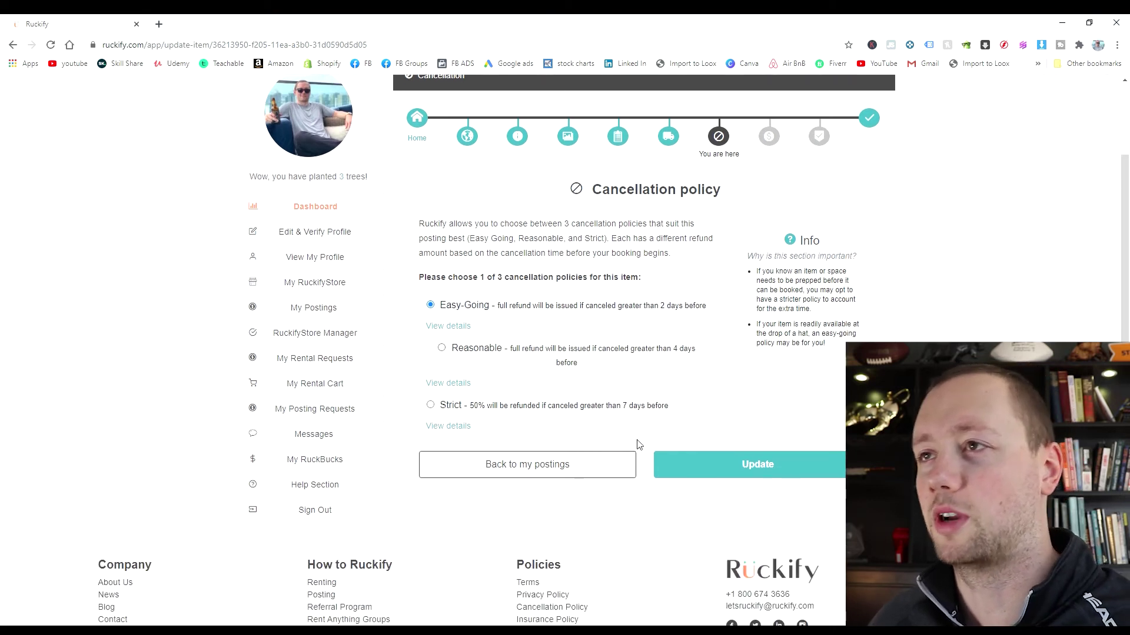
pyautogui.scroll(2, 639, 445)
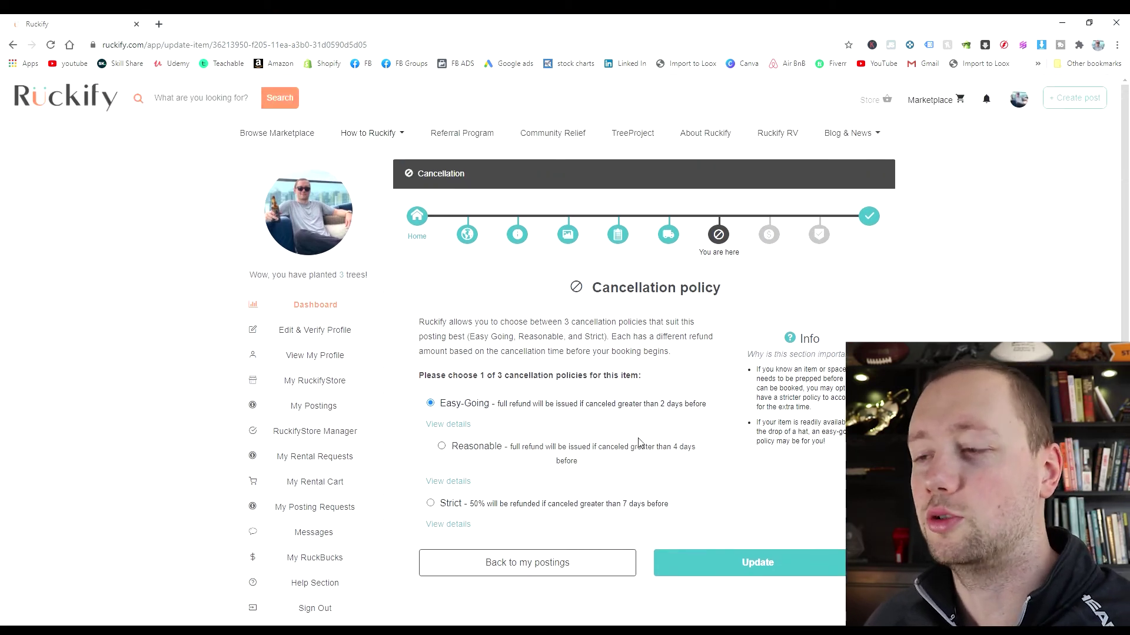
pyautogui.click(767, 569)
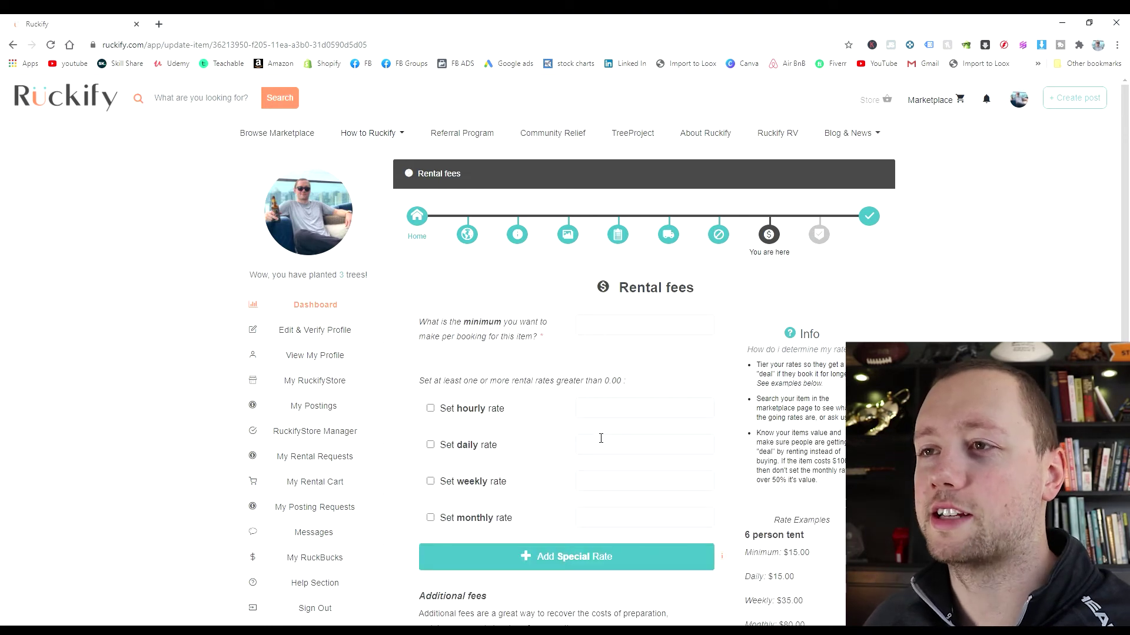
# Set the minimum earnings per booking to 5 and the daily rate to 3, and save the Rental fees section
pyautogui.scroll(-2, 582, 417)
pyautogui.scroll(2, 574, 410)
pyautogui.scroll(-2, 570, 409)
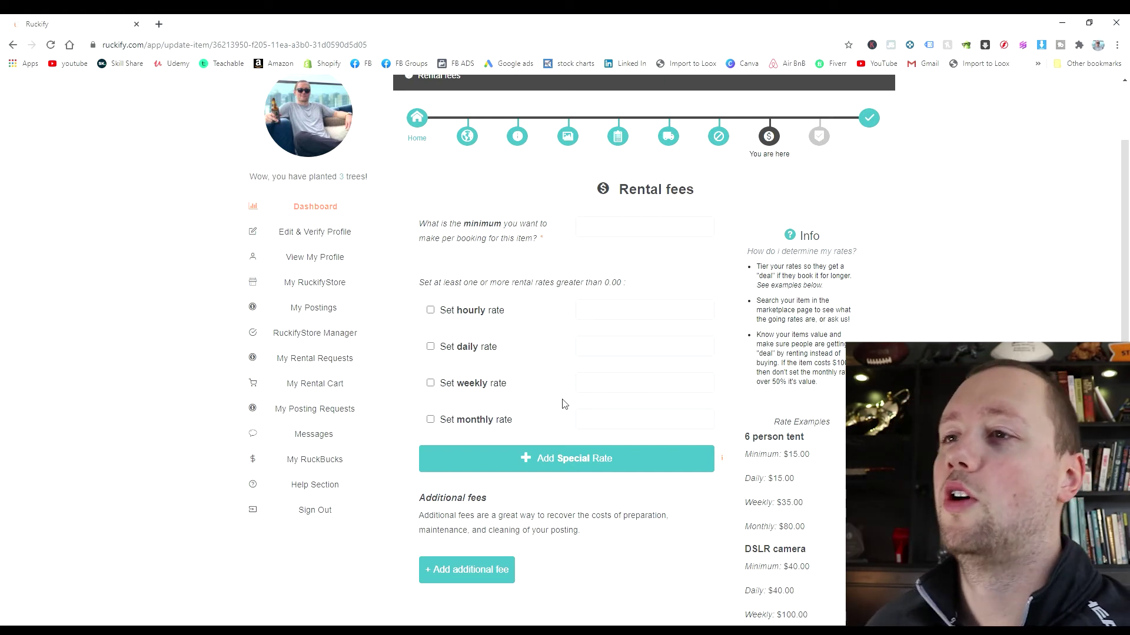
pyautogui.click(648, 228)
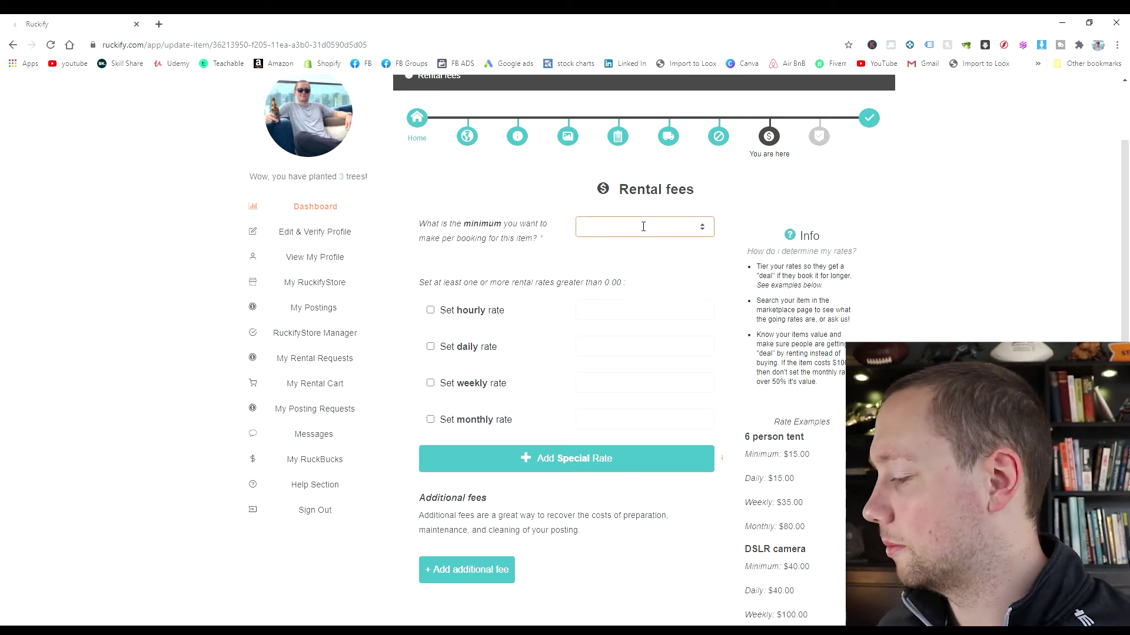
pyautogui.write('5')
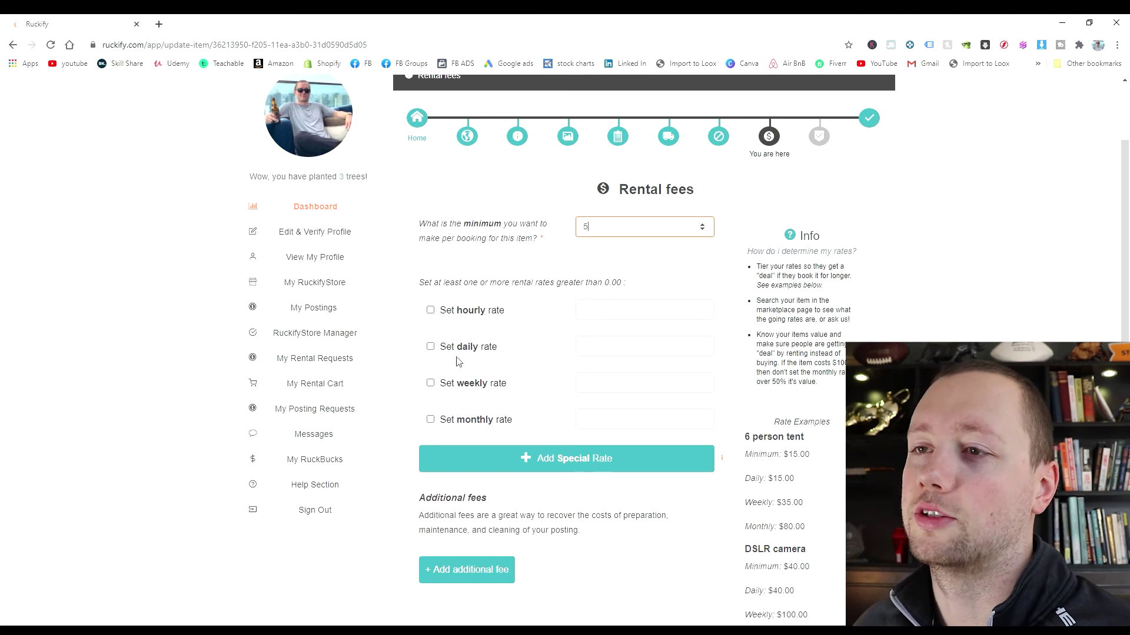
pyautogui.click(430, 347)
pyautogui.click(665, 354)
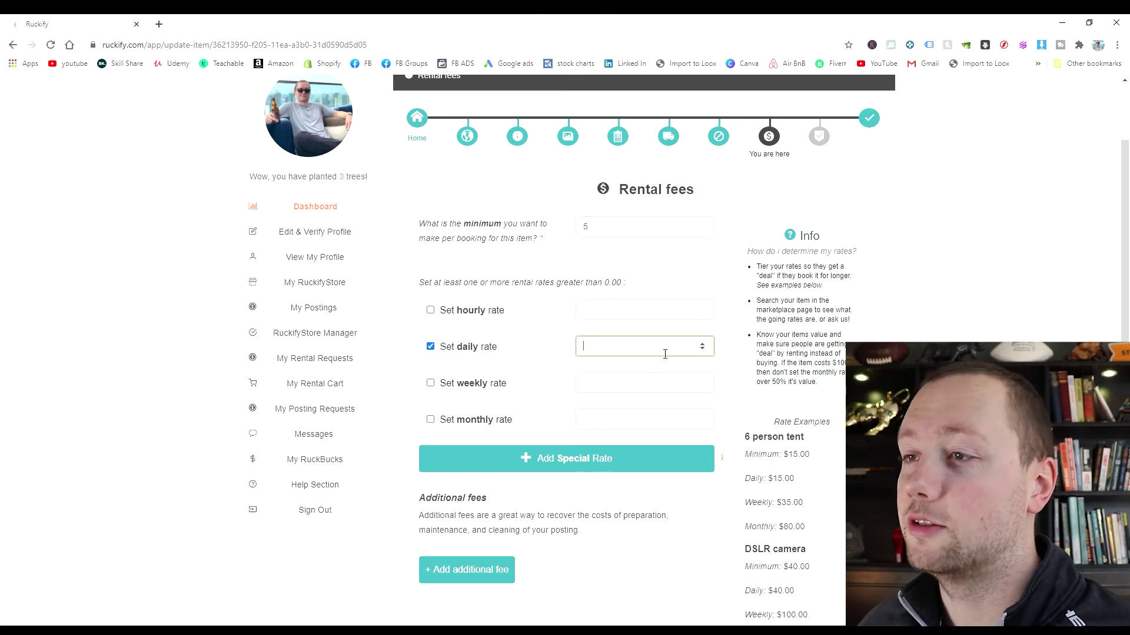
pyautogui.write('3')
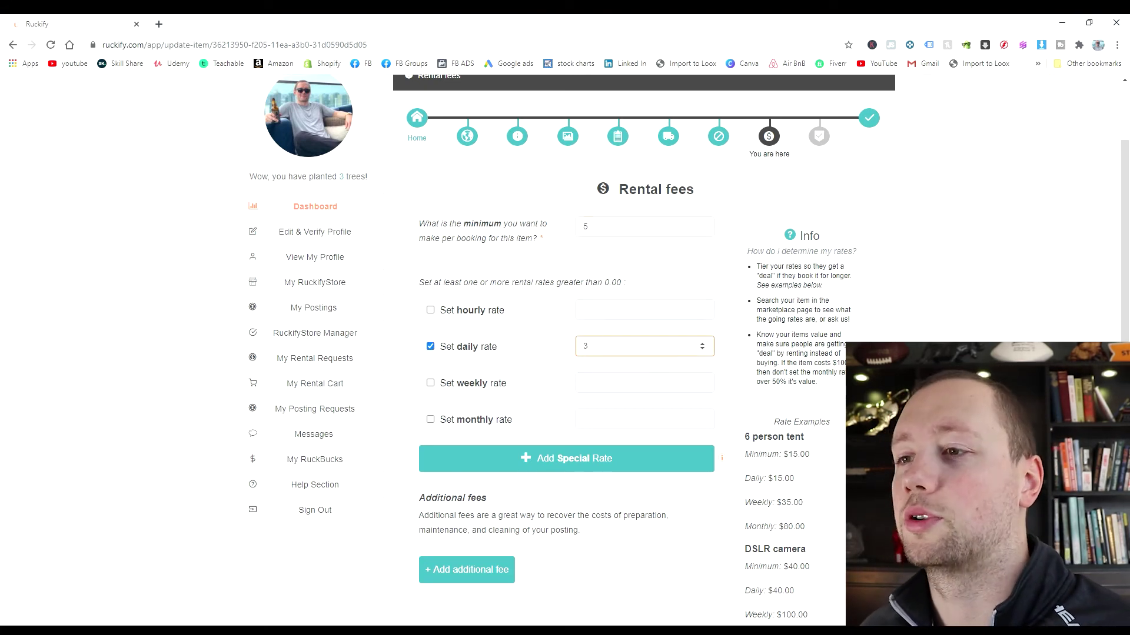
pyautogui.scroll(-2, 571, 535)
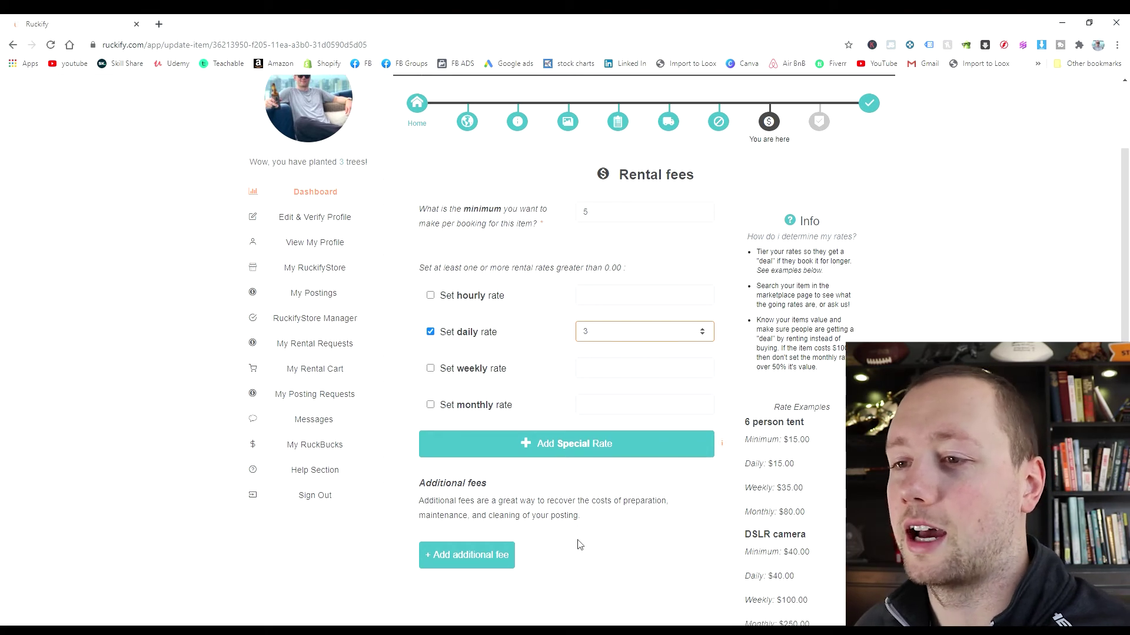
pyautogui.scroll(-2, 659, 471)
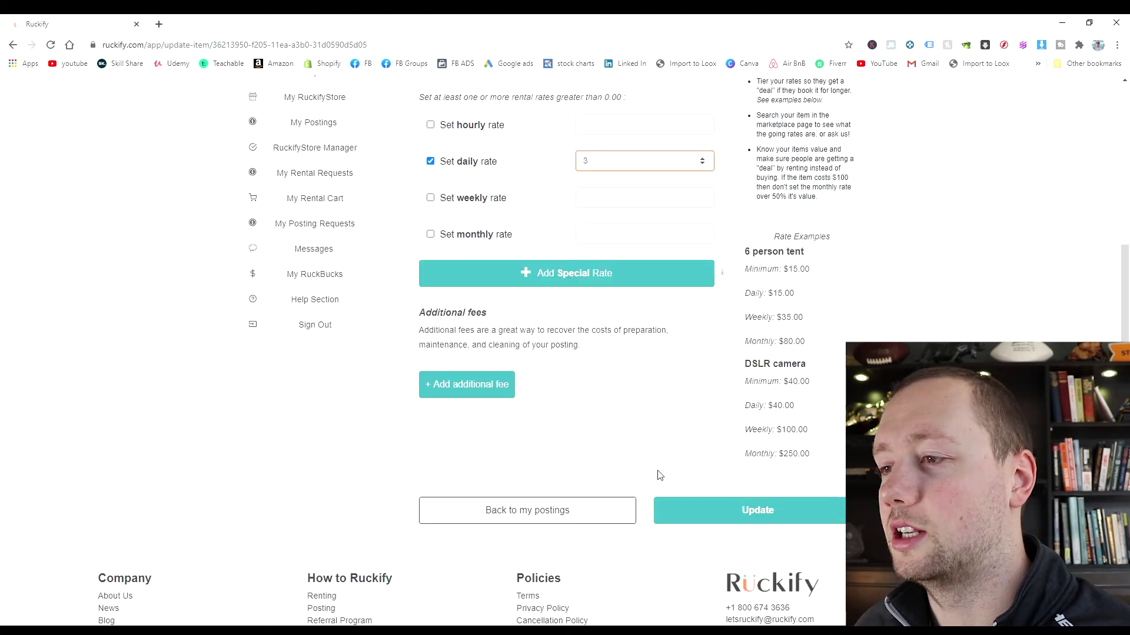
pyautogui.click(724, 488)
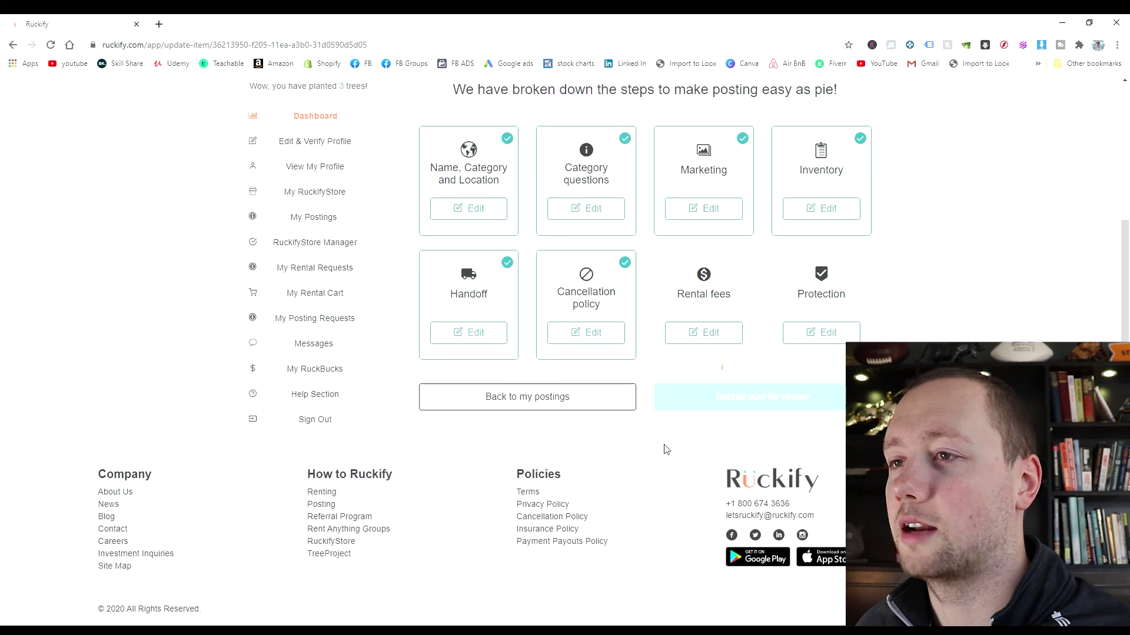
# In the Protection section, compare the no-protection and deposit options, and select Northbridge coverage
pyautogui.click(824, 522)
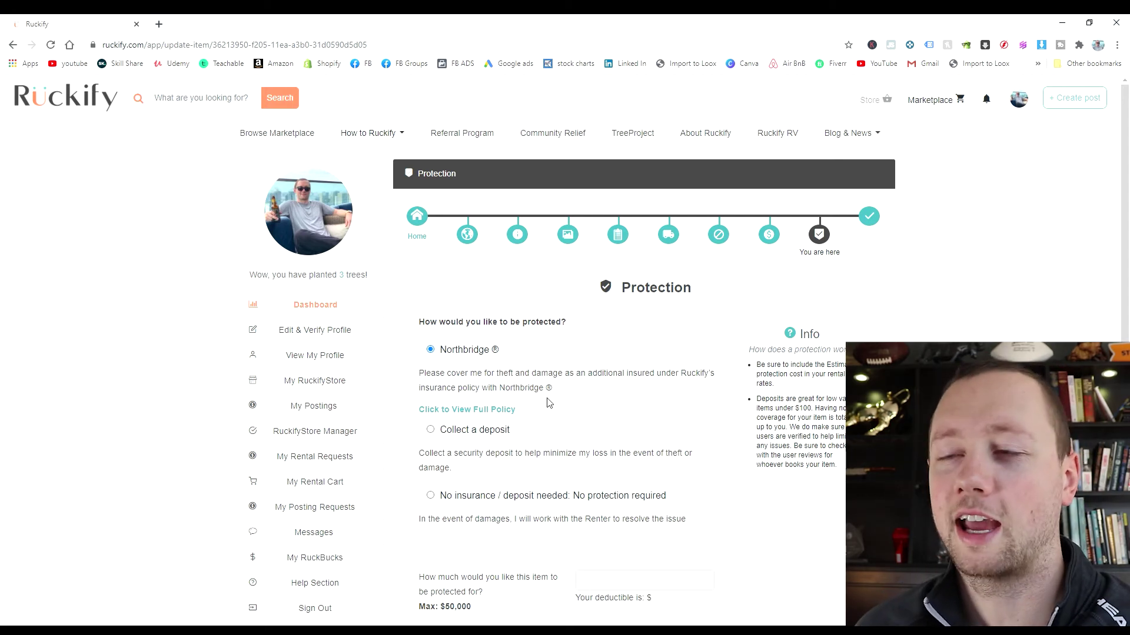
pyautogui.scroll(-3, 547, 402)
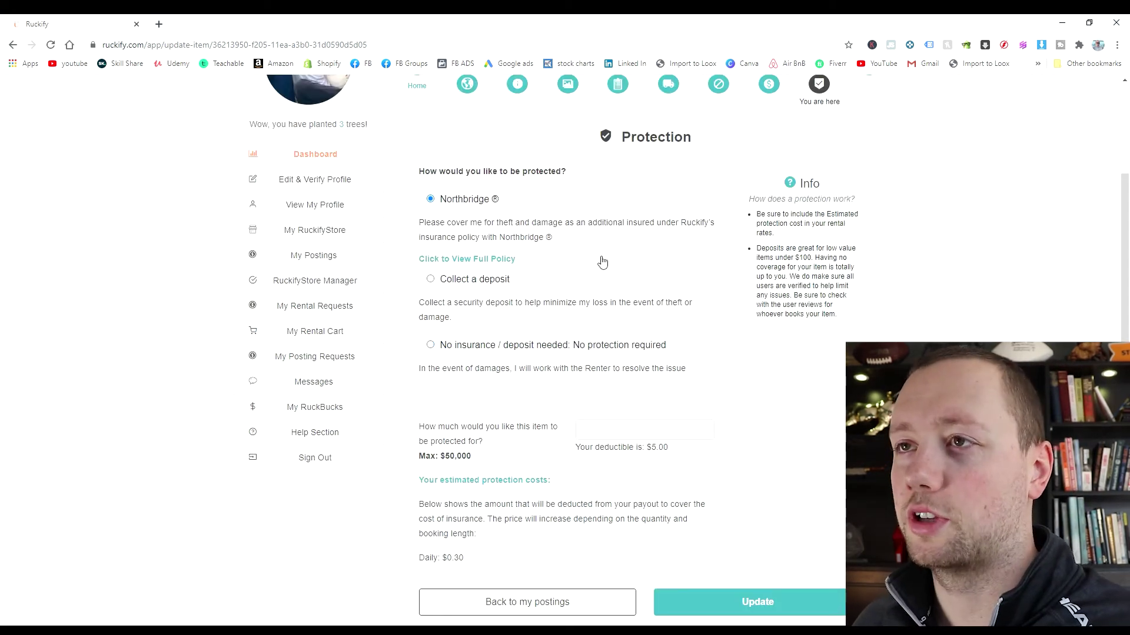
pyautogui.click(449, 349)
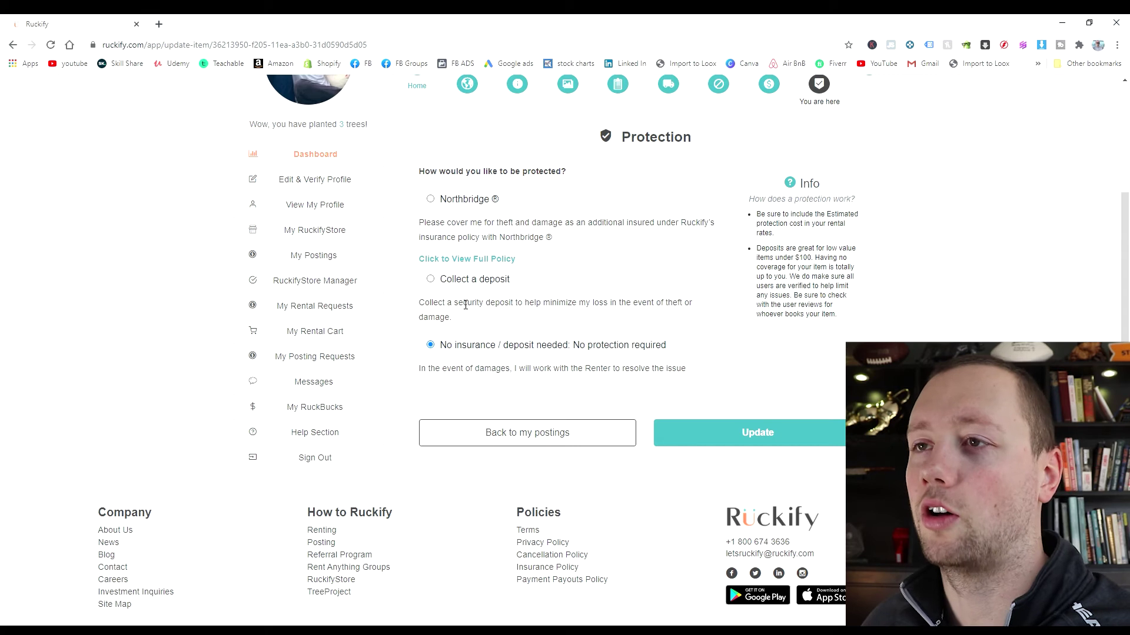
pyautogui.click(473, 285)
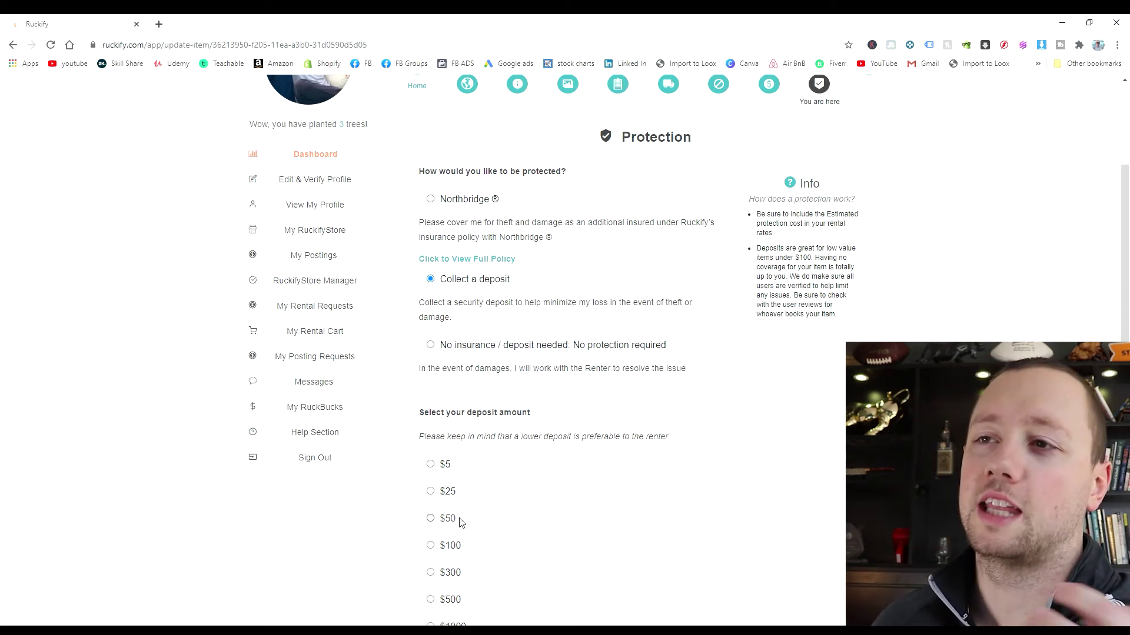
pyautogui.click(430, 199)
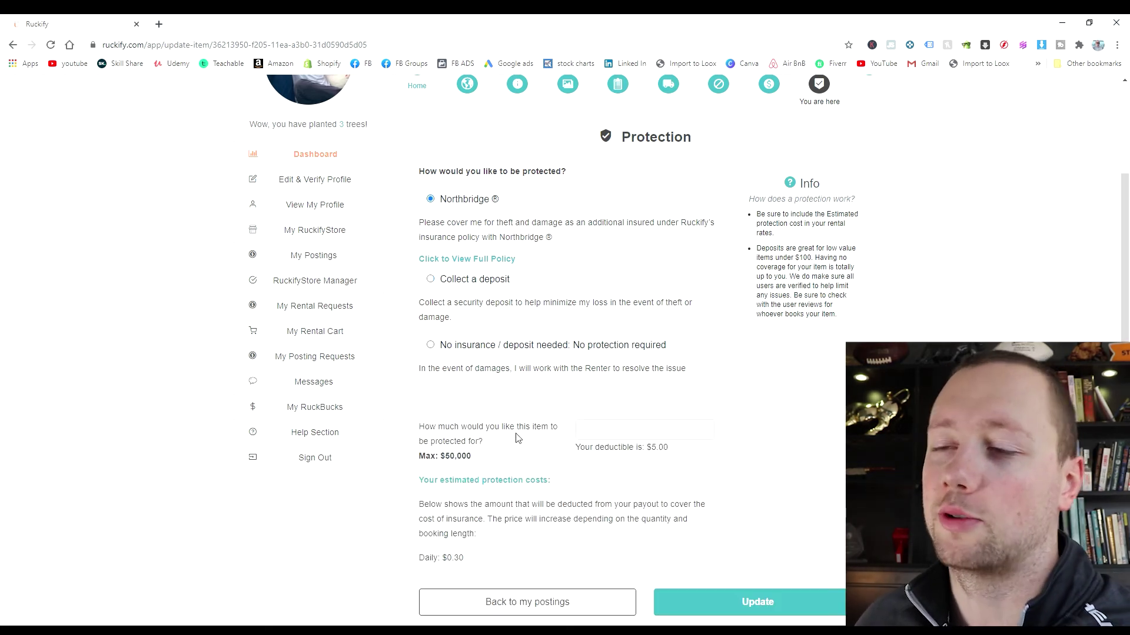
# Enter 100 as the amount the item is protected for and check its deductible
pyautogui.click(626, 436)
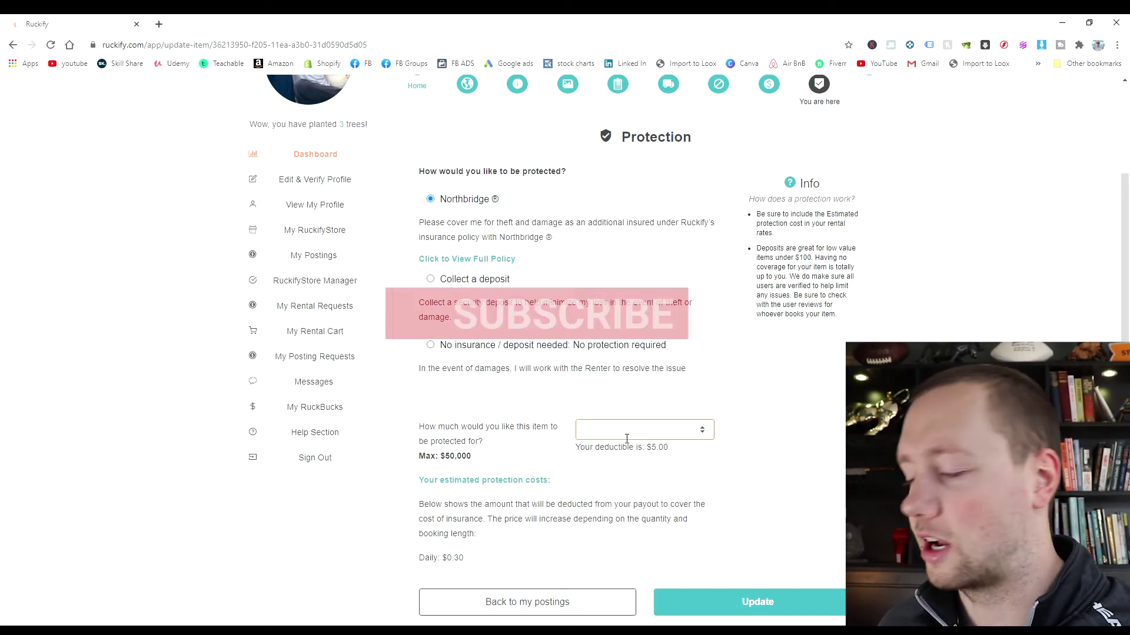
pyautogui.write('100')
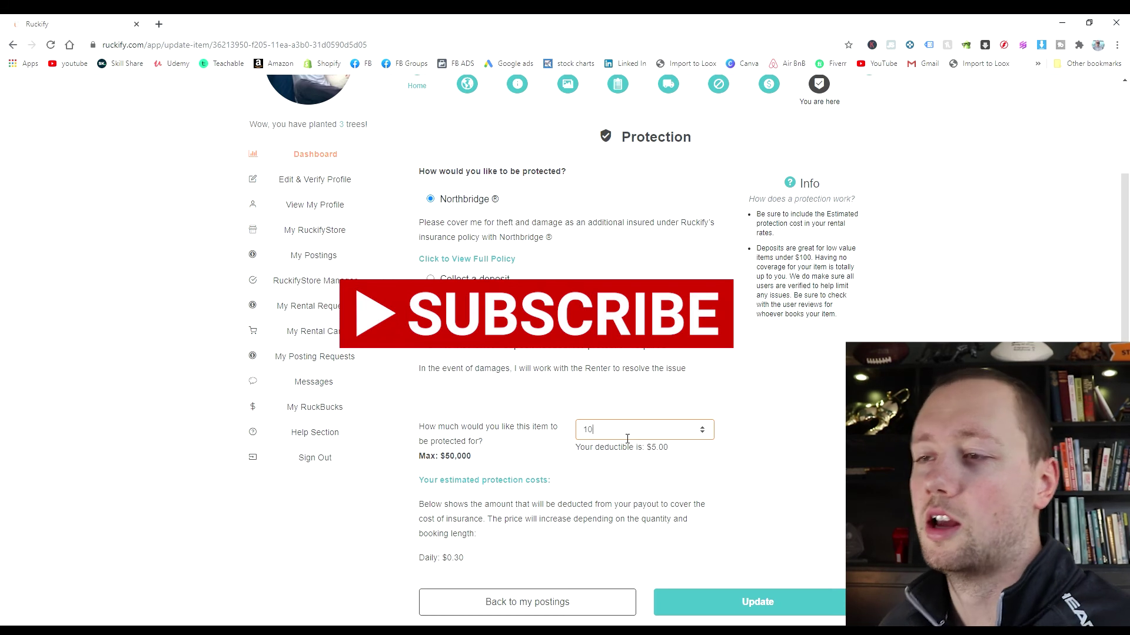
pyautogui.click(649, 465)
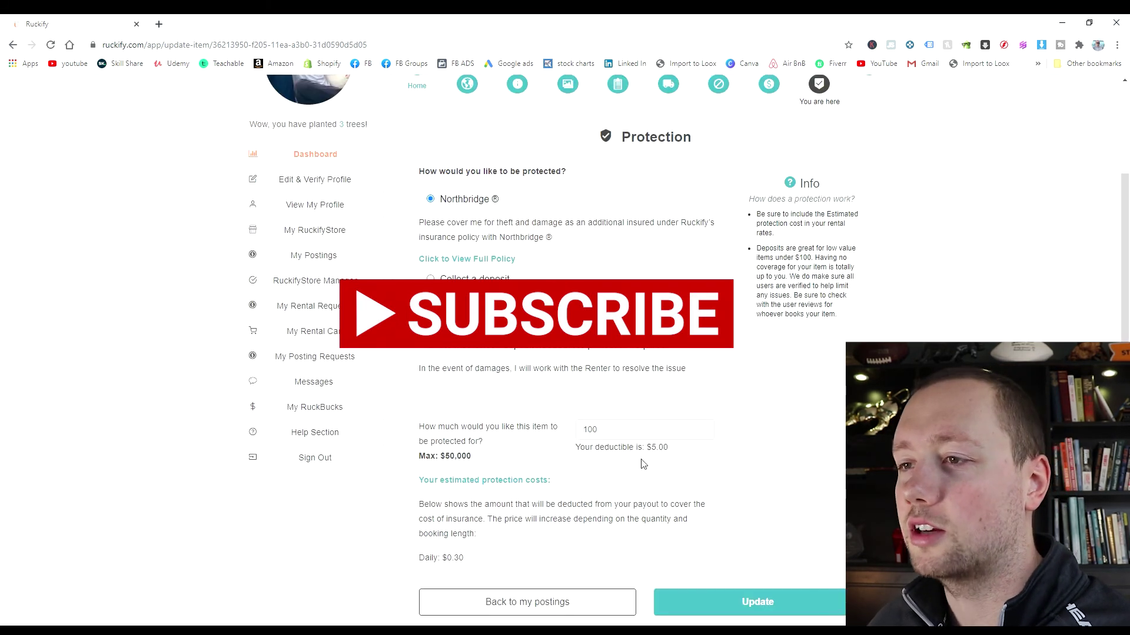
pyautogui.moveTo(671, 449); pyautogui.dragTo(646, 450)
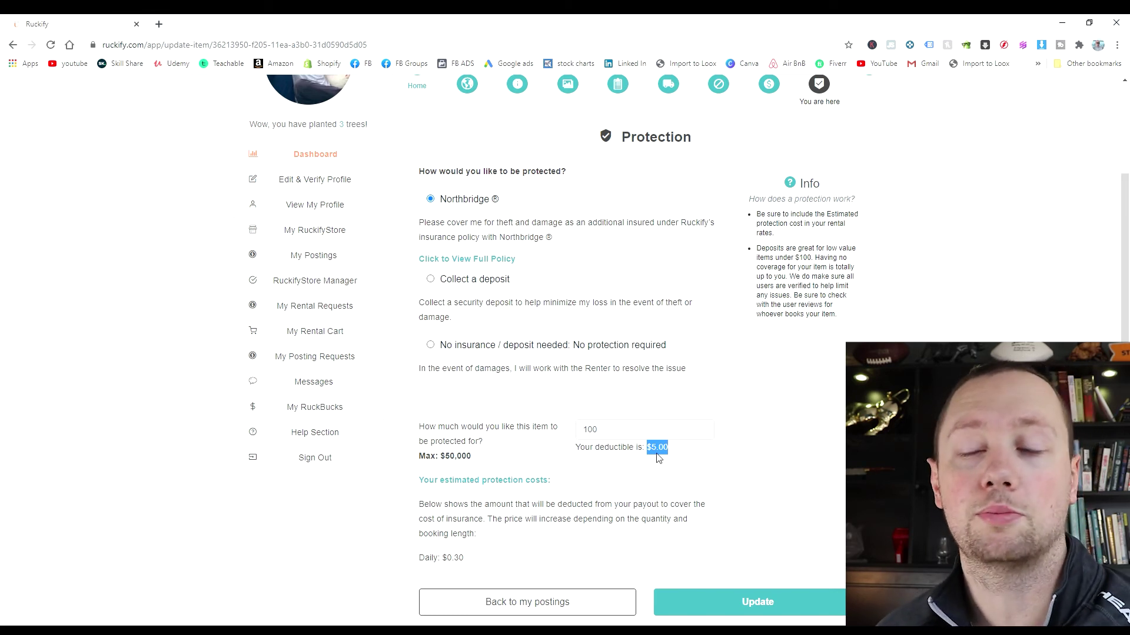
# Try a protection amount of 300 and check the resulting deductible
pyautogui.doubleClick(587, 429)
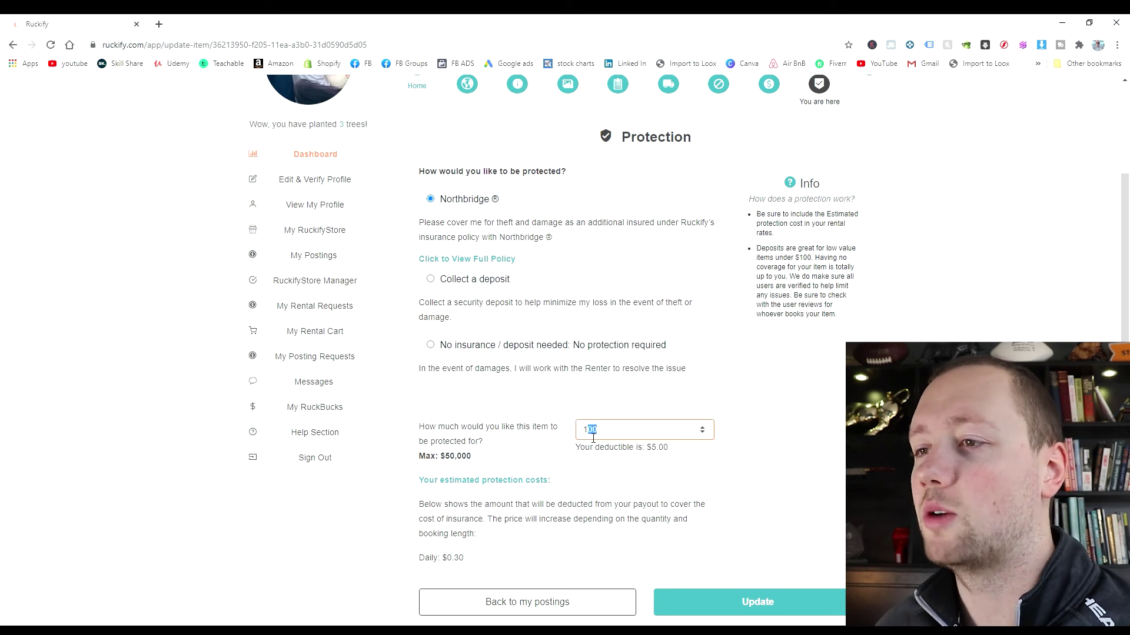
pyautogui.write('300')
pyautogui.click(645, 487)
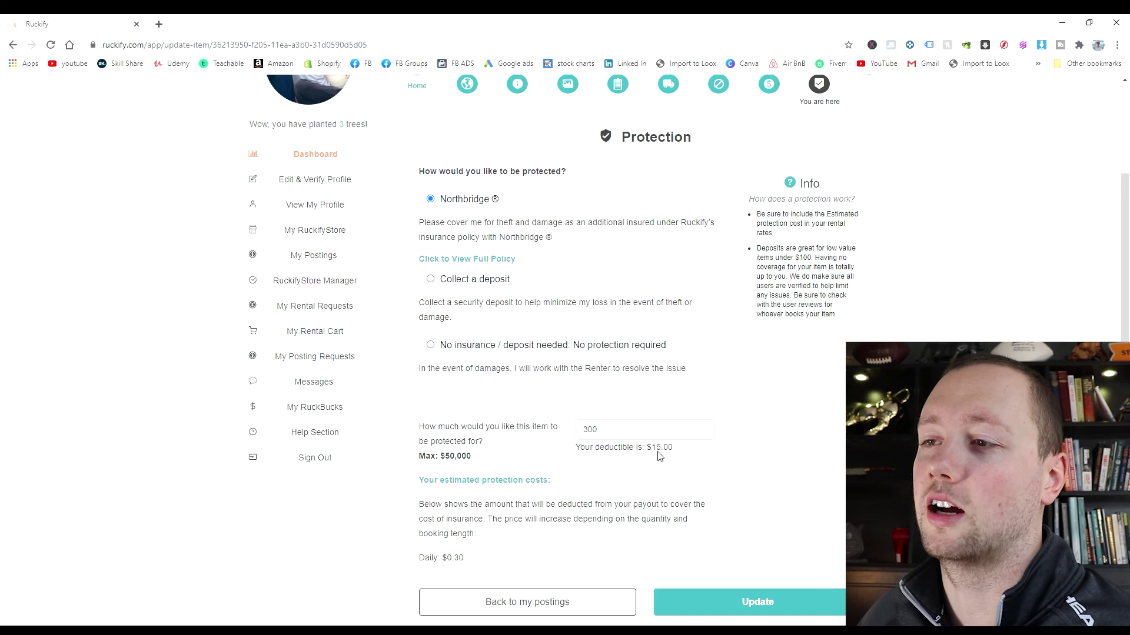
pyautogui.moveTo(677, 451); pyautogui.dragTo(653, 453)
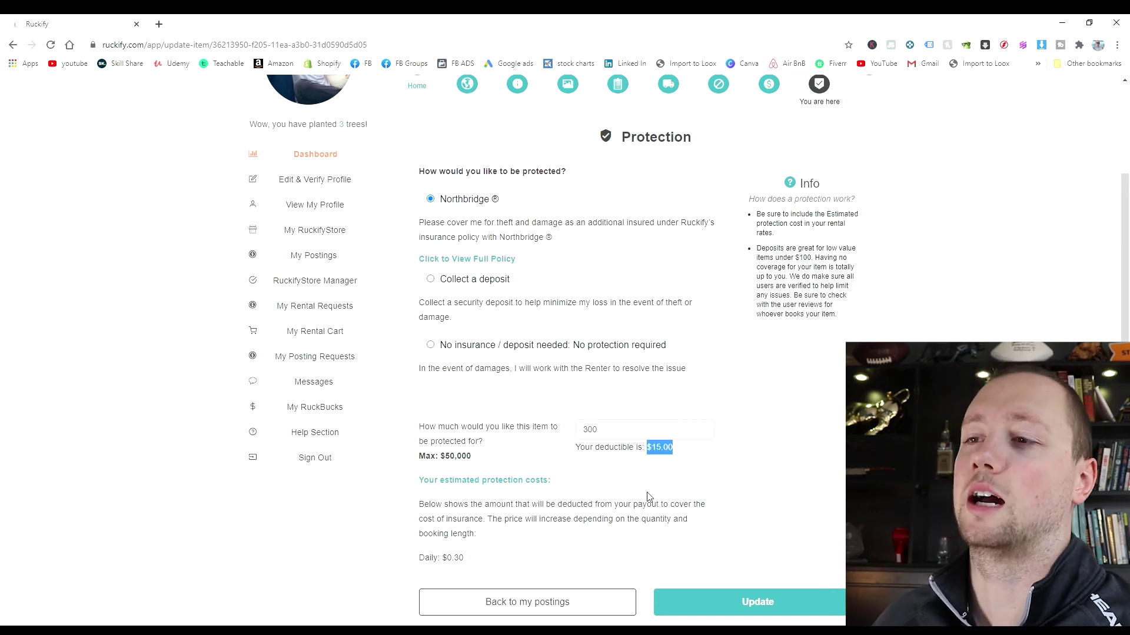
# Set the item's protection amount to 100 and save the Protection section
pyautogui.doubleClick(590, 436)
pyautogui.write('120')
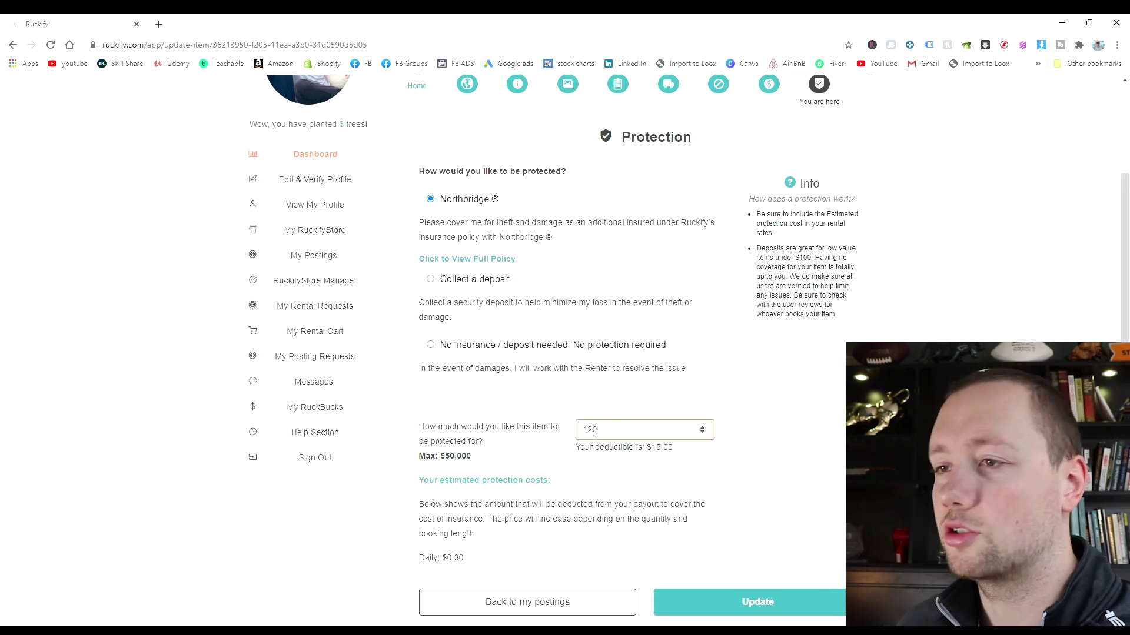
pyautogui.press('BackSpace')
pyautogui.press('BackSpace')
pyautogui.write('00')
pyautogui.click(626, 474)
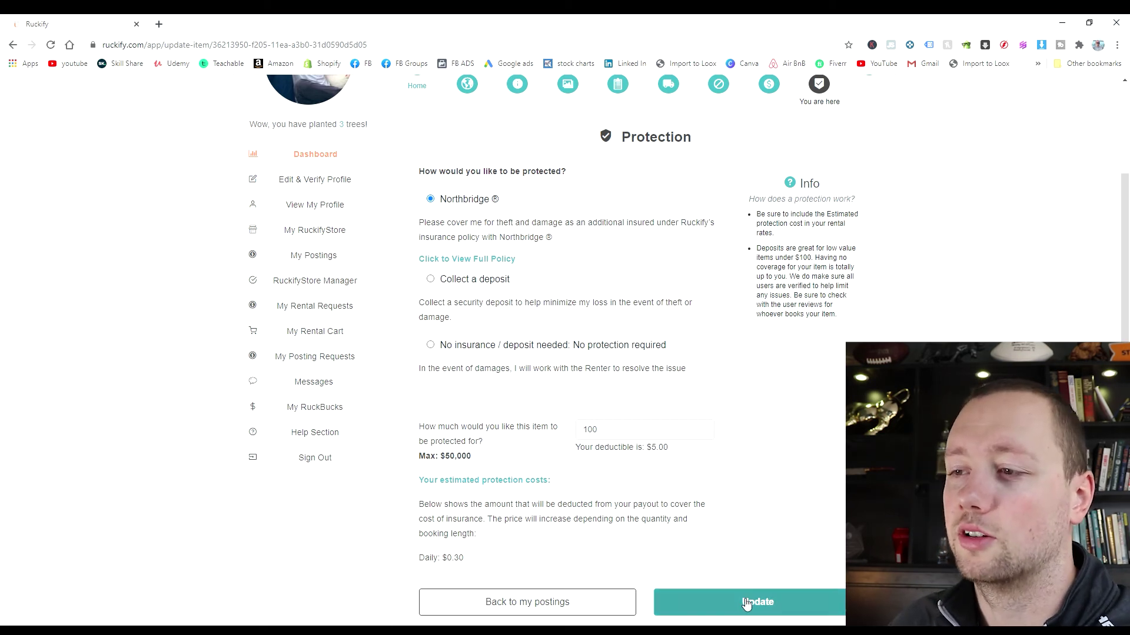
pyautogui.click(764, 604)
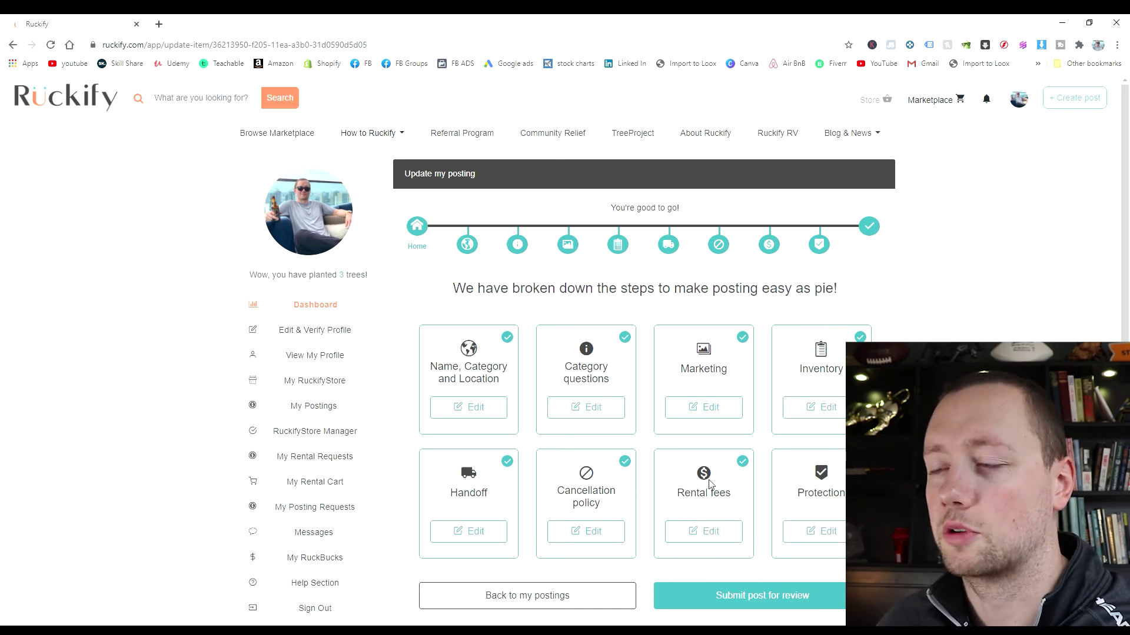
# Submit the laptop posting for review and show the list of the account's own postings
pyautogui.click(764, 596)
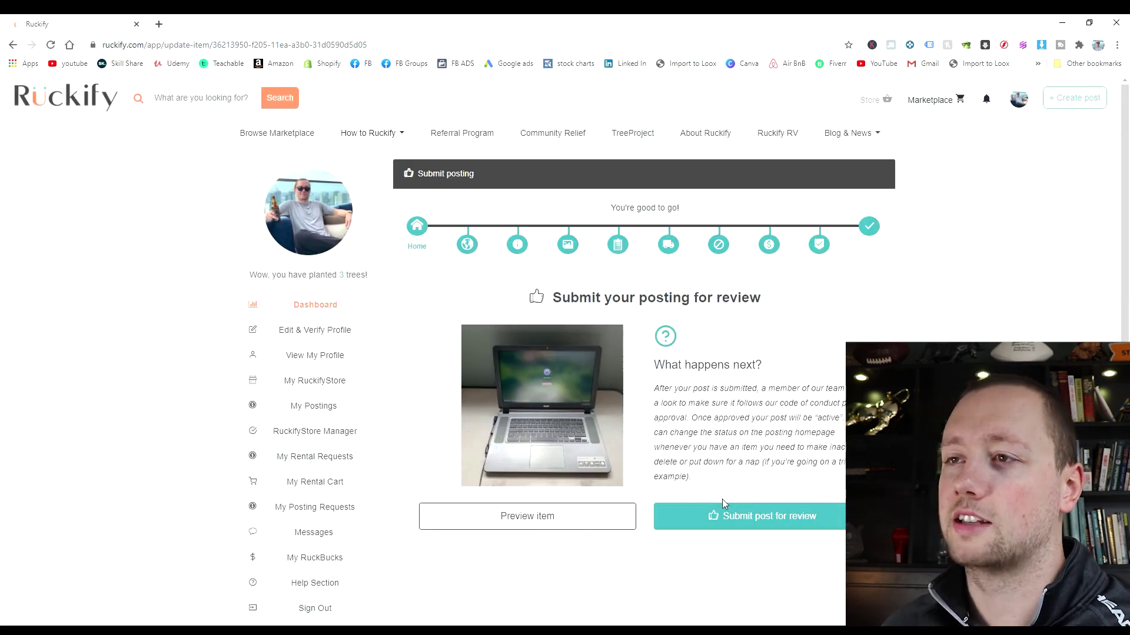
pyautogui.click(771, 521)
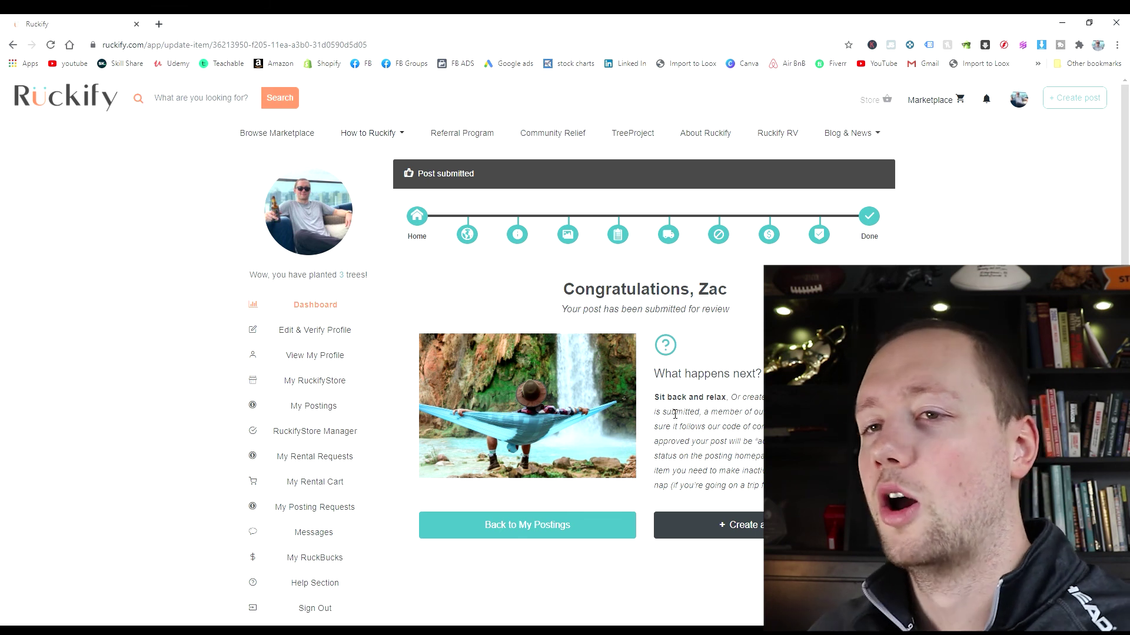
pyautogui.click(328, 409)
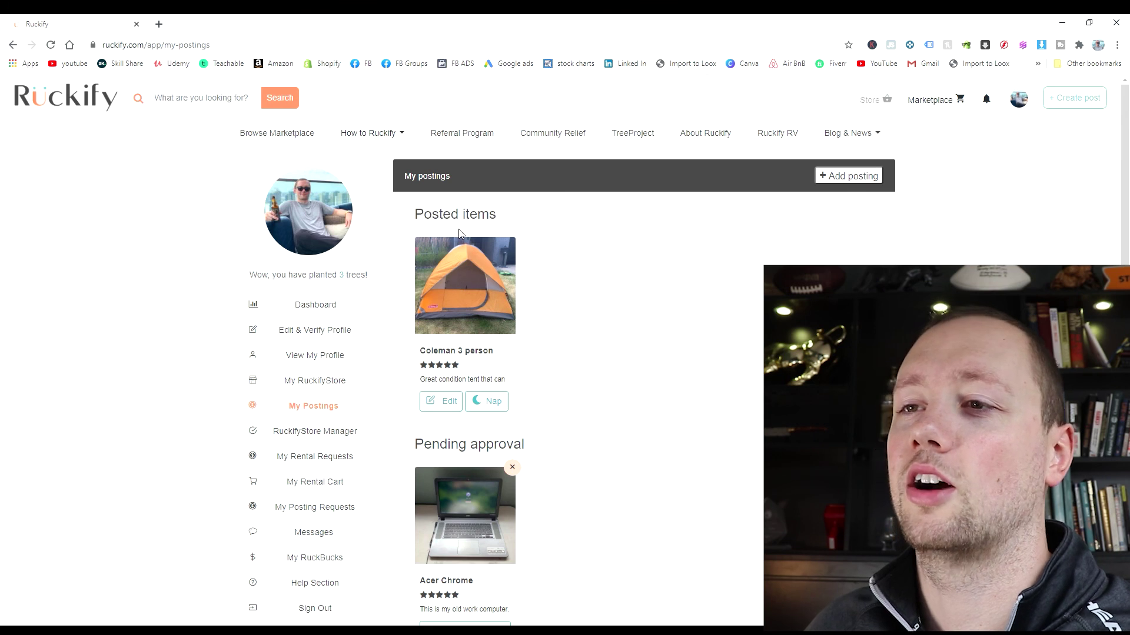